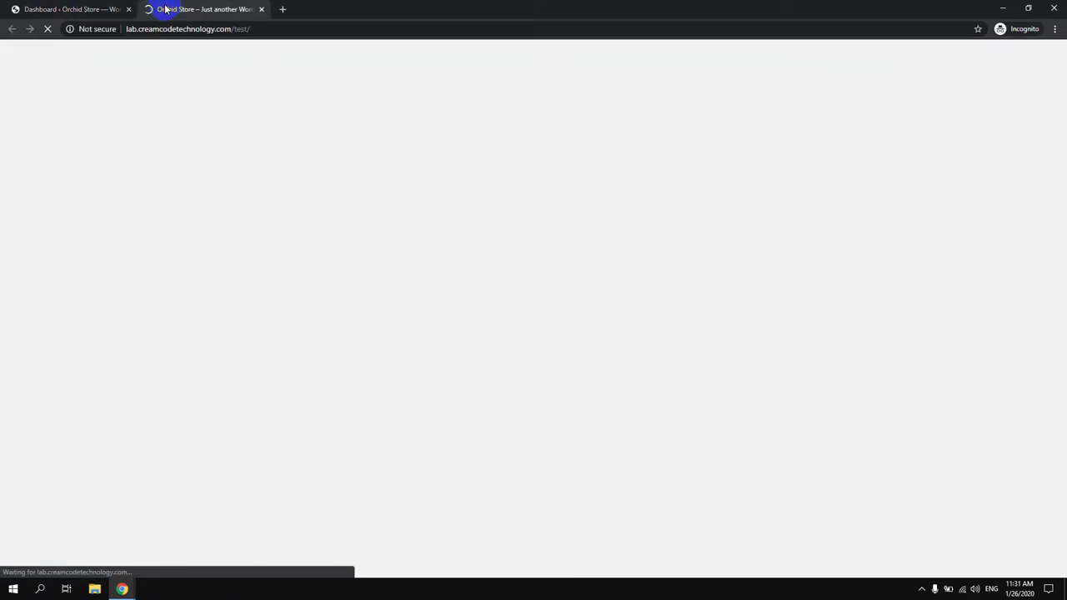
Look over the store's current front page down to the footer.
scroll(350, 116, down, 2)
scroll(327, 137, down, 2)
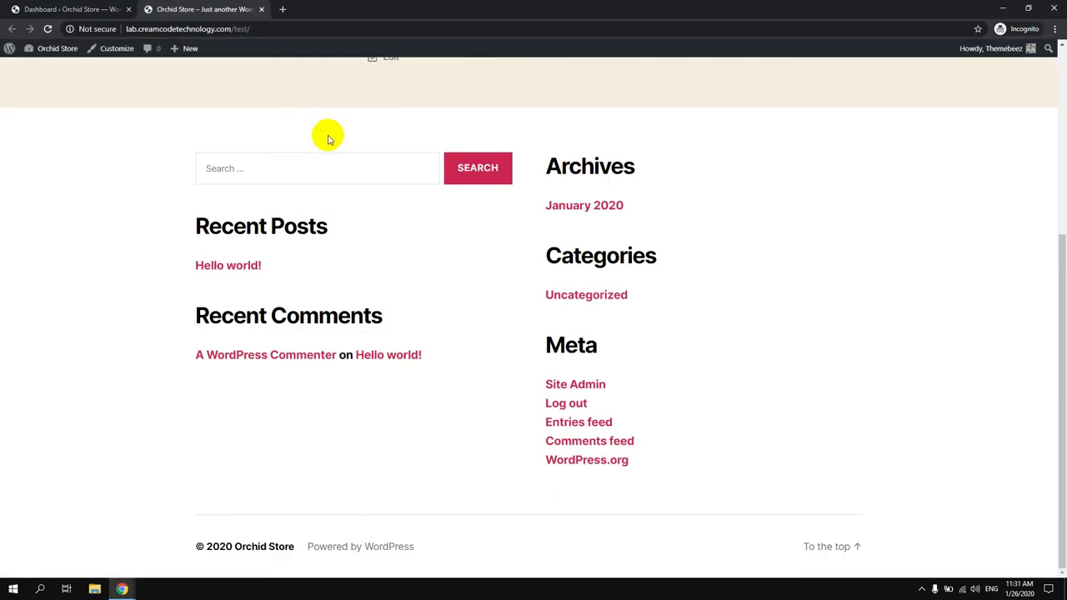
scroll(328, 137, up, 5)
Go to the WordPress dashboard and search the theme directory for "orchid store".
click(74, 10)
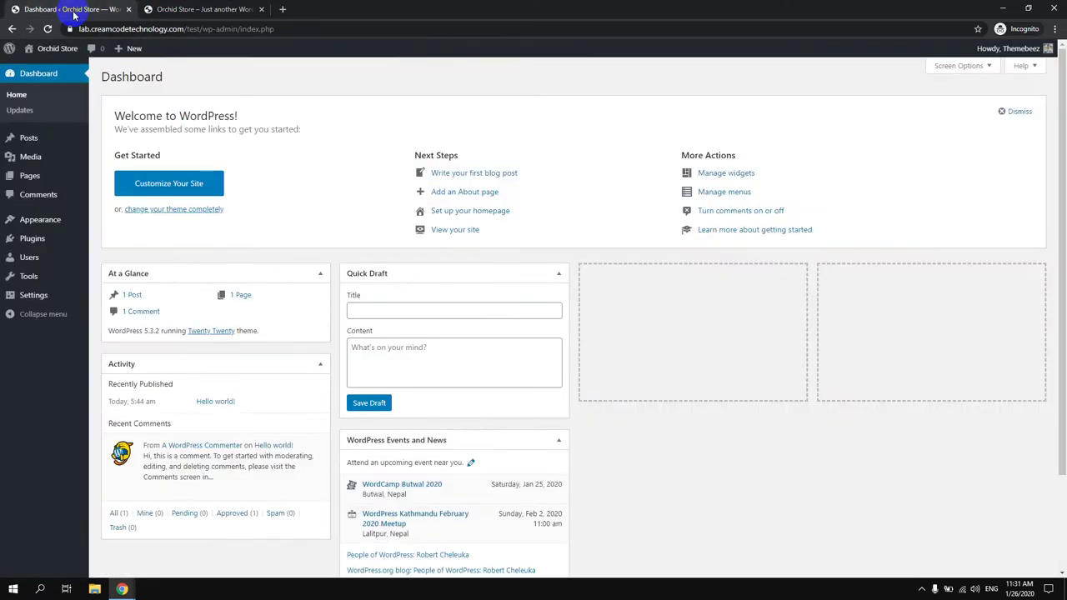
click(54, 227)
click(105, 223)
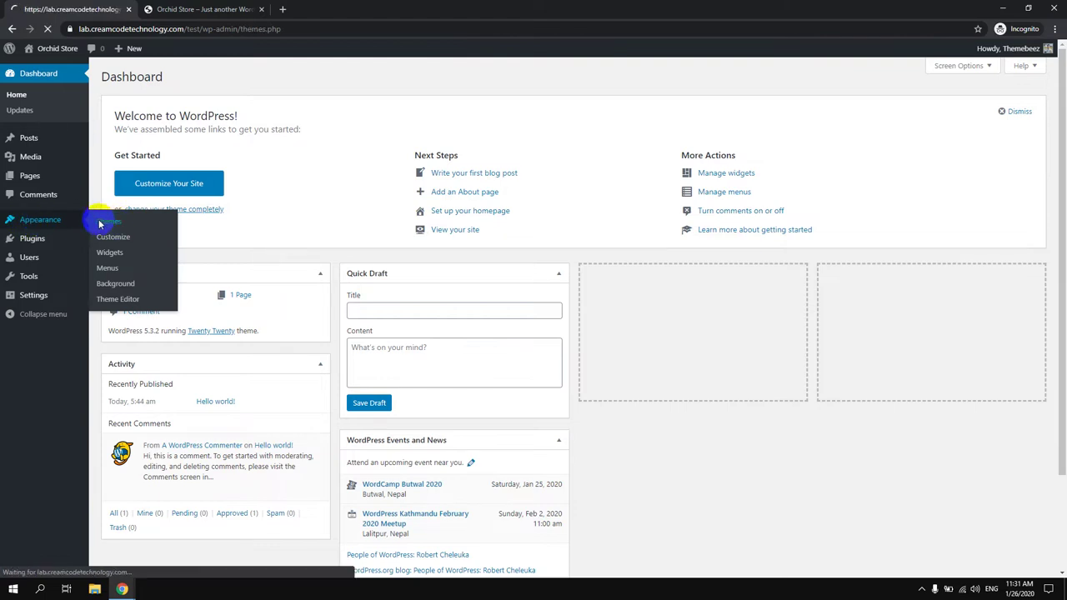
click(206, 81)
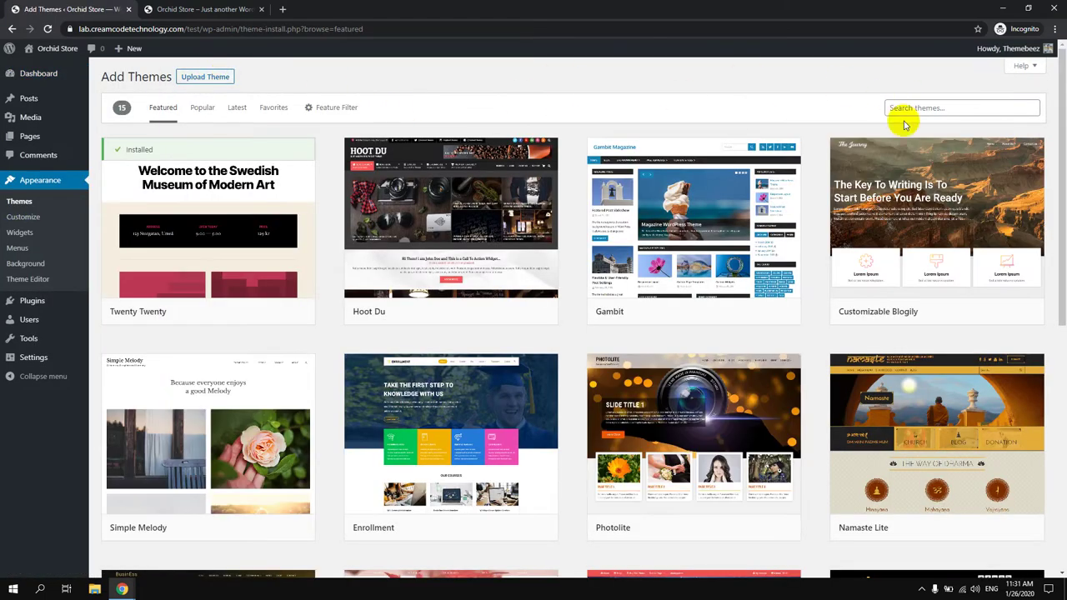
click(962, 108)
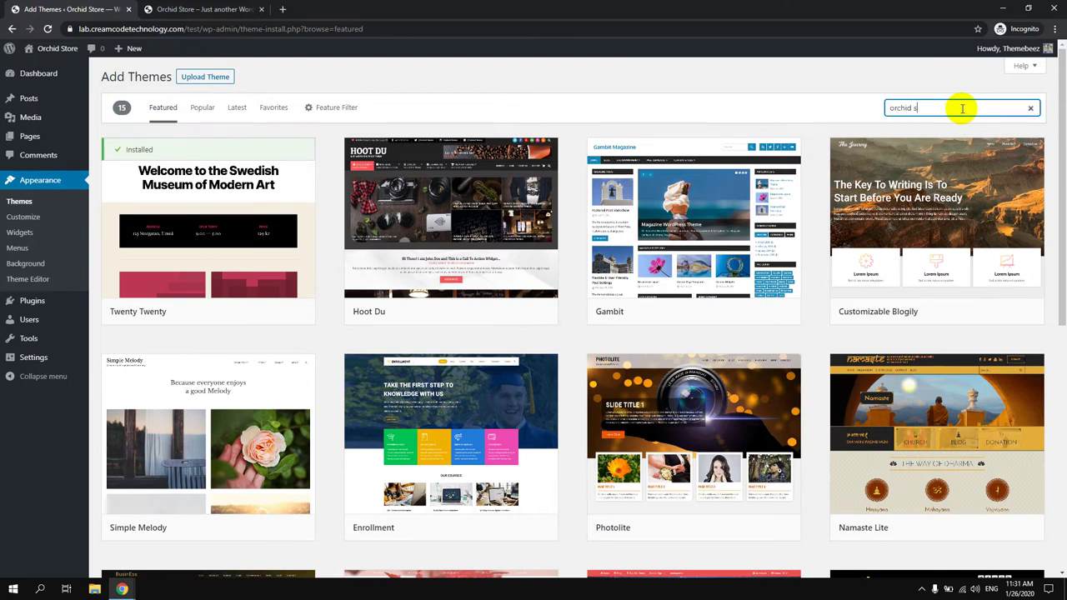
text(orchid store)
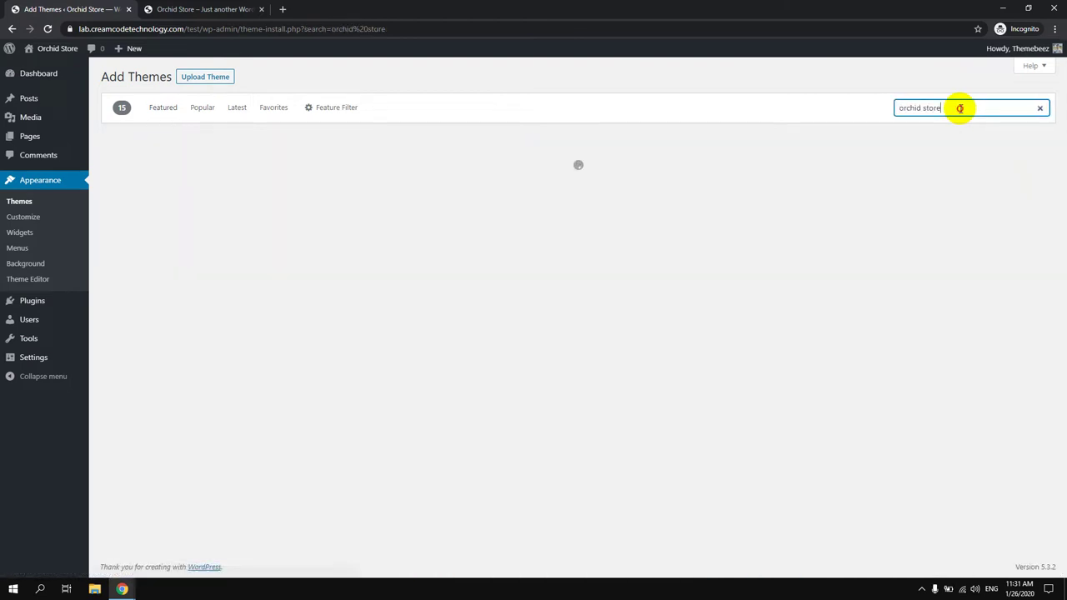
Install and activate the Orchid Store theme.
drag(959, 107, 881, 111)
mouse_move(209, 194)
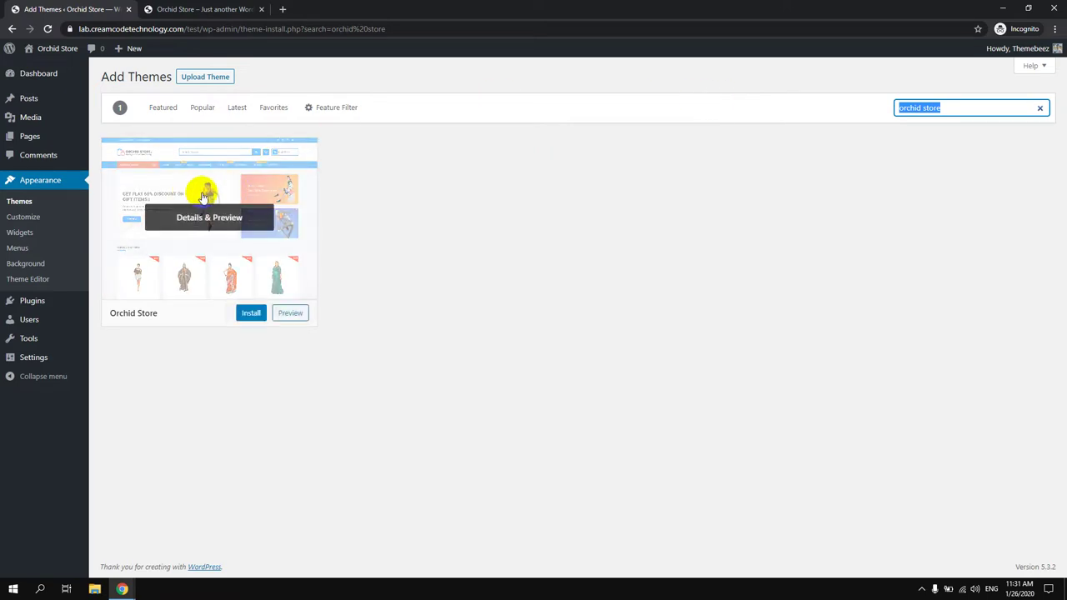
click(253, 316)
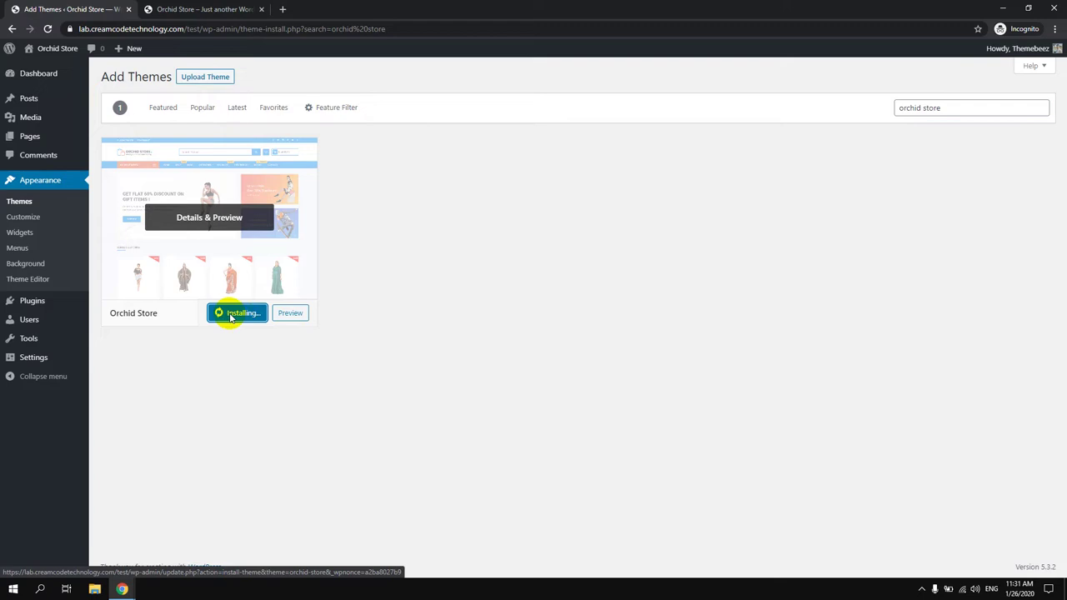
click(229, 316)
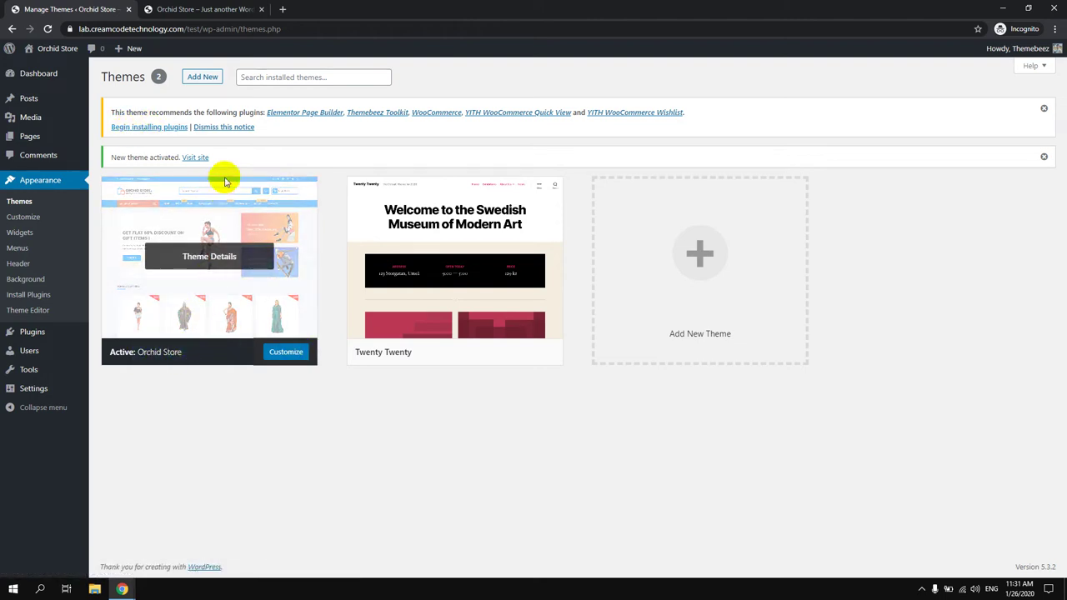
Bulk install the recommended plugins Themebeez Toolkit, YITH WooCommerce Quick View and YITH WooCommerce Wishlist.
click(149, 126)
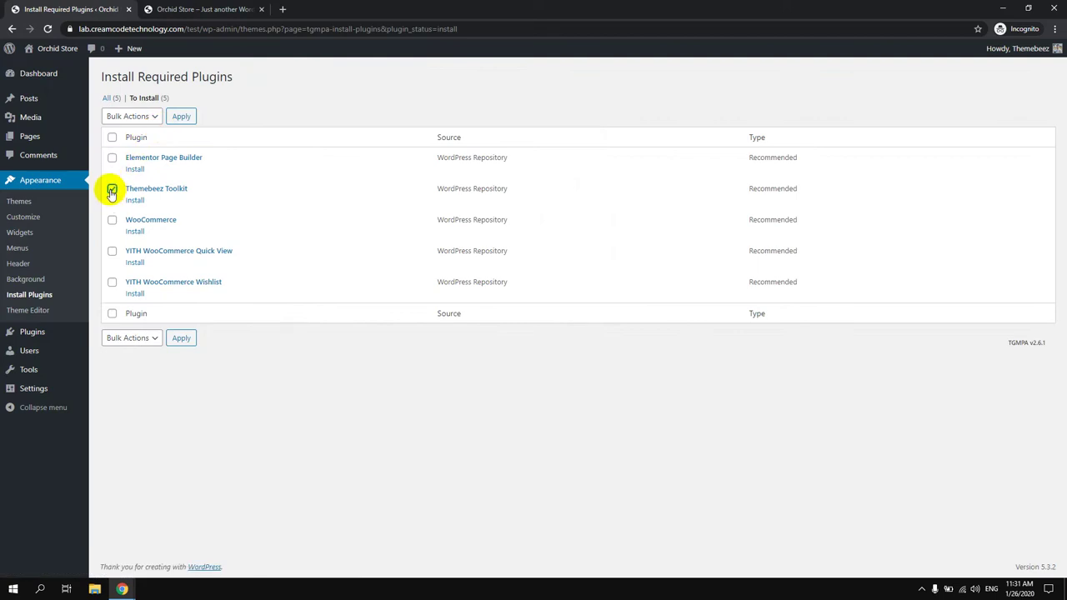
click(112, 251)
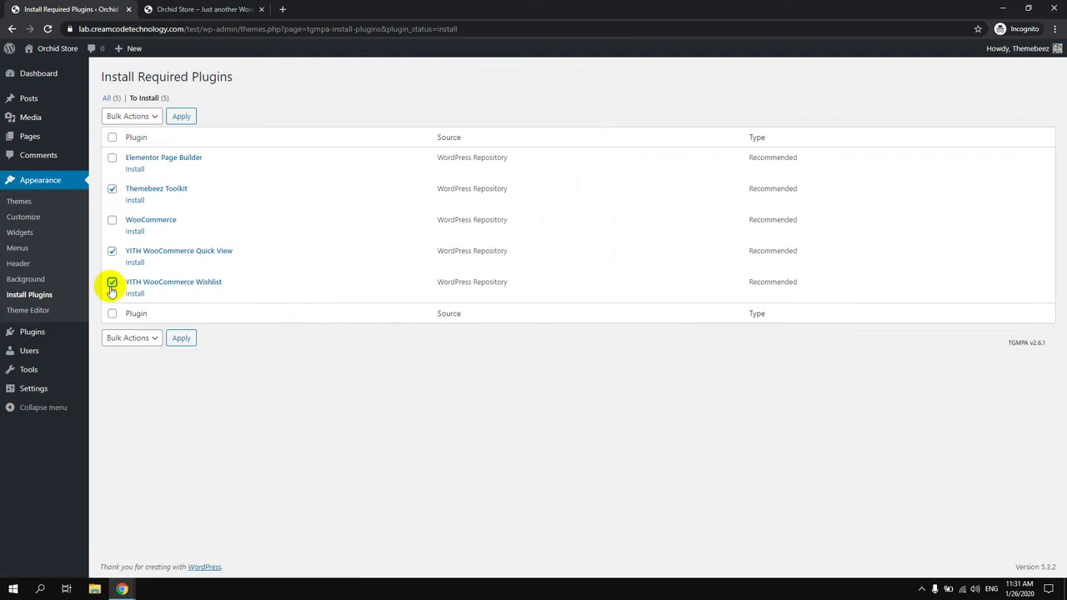
click(116, 142)
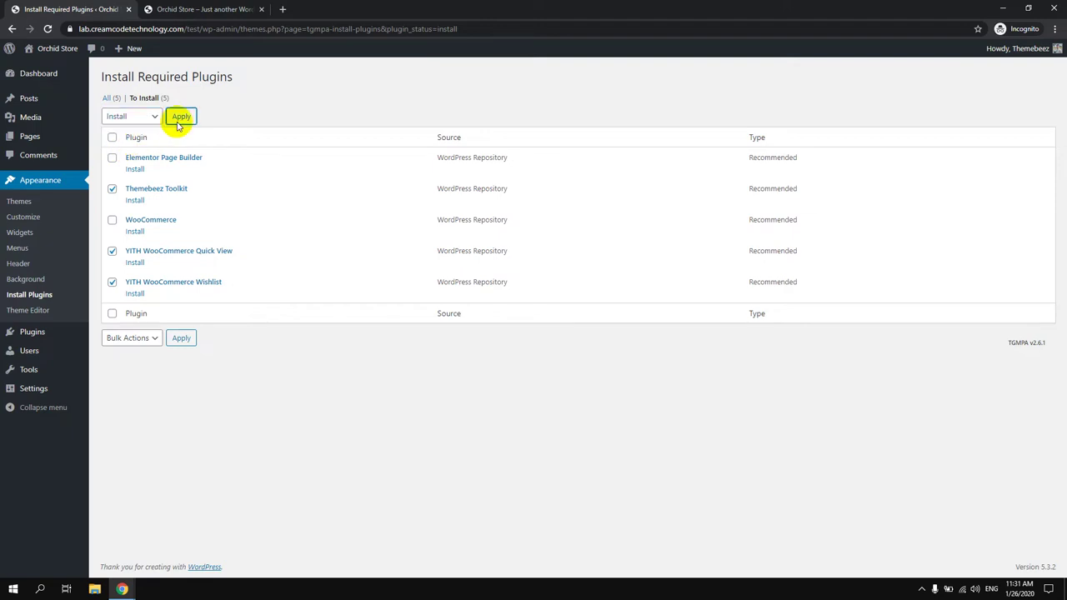
click(179, 118)
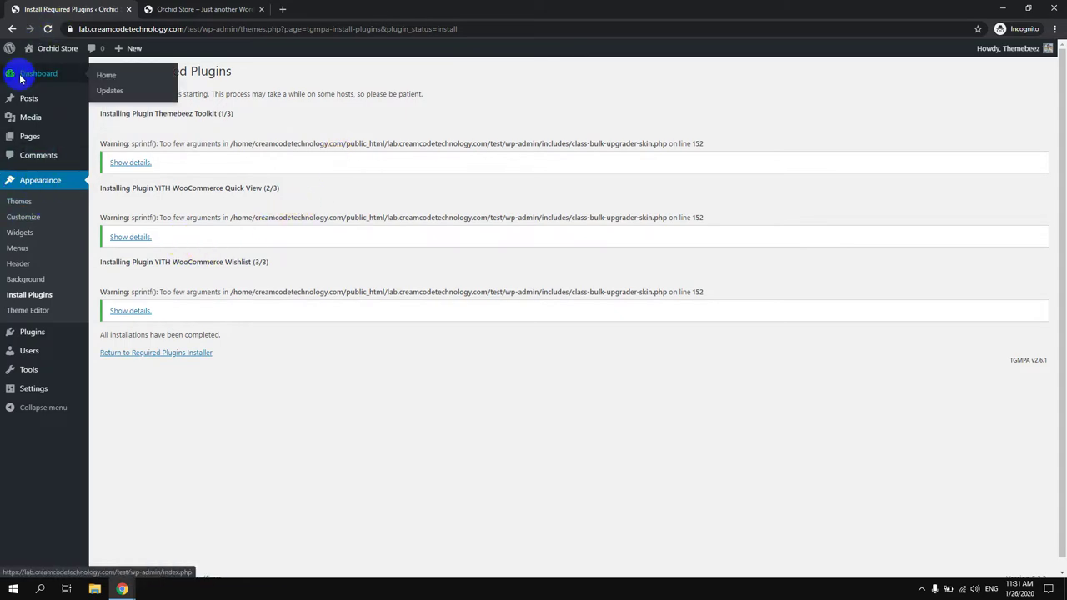
Install the remaining recommended plugins, WooCommerce and Elementor Page Builder, one after the other.
click(12, 74)
click(153, 133)
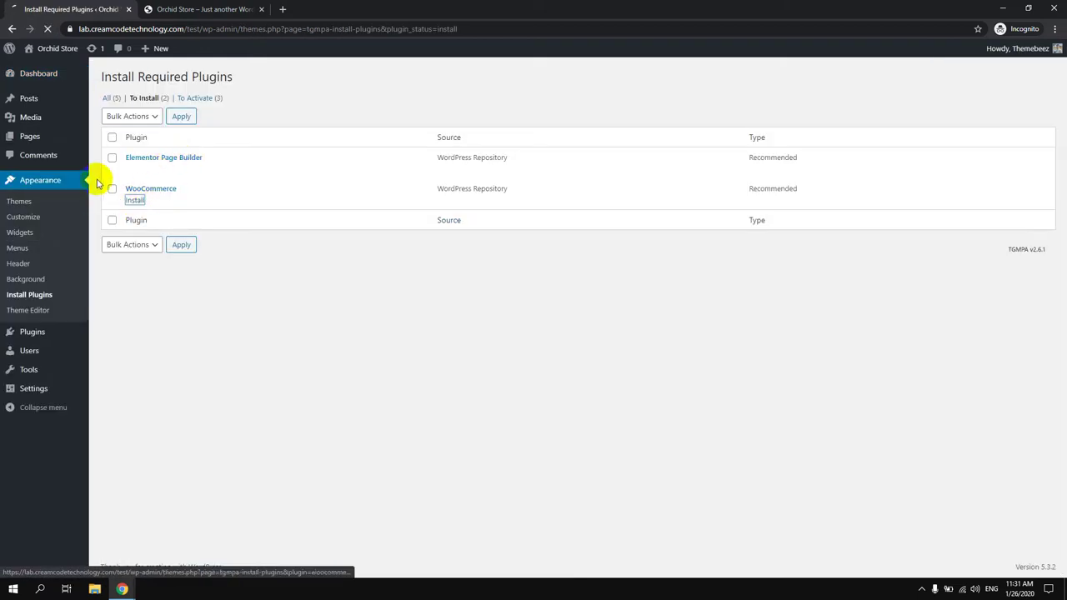
click(131, 200)
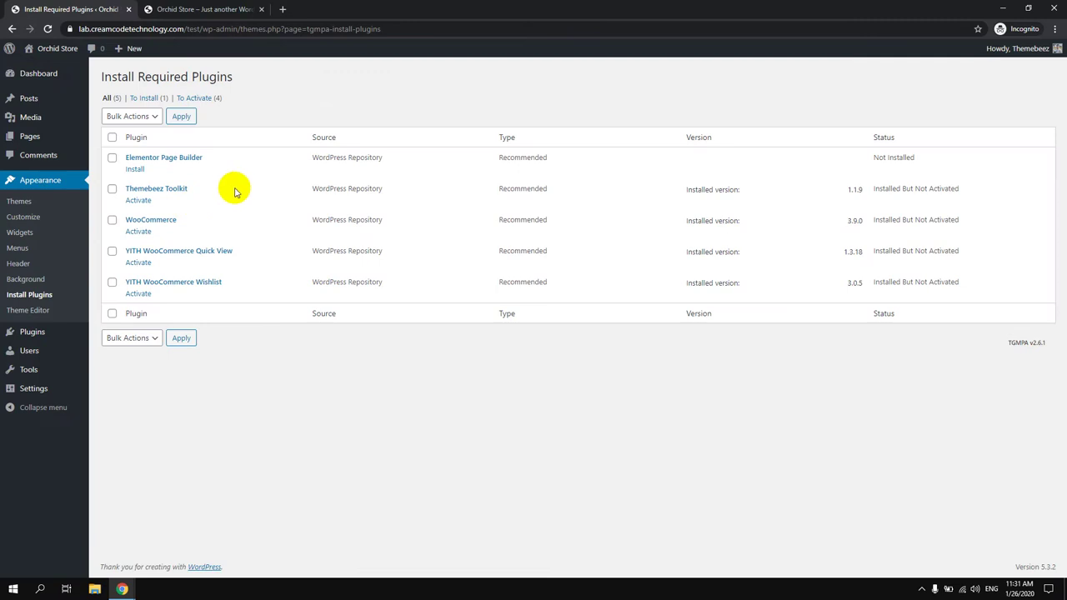
click(136, 170)
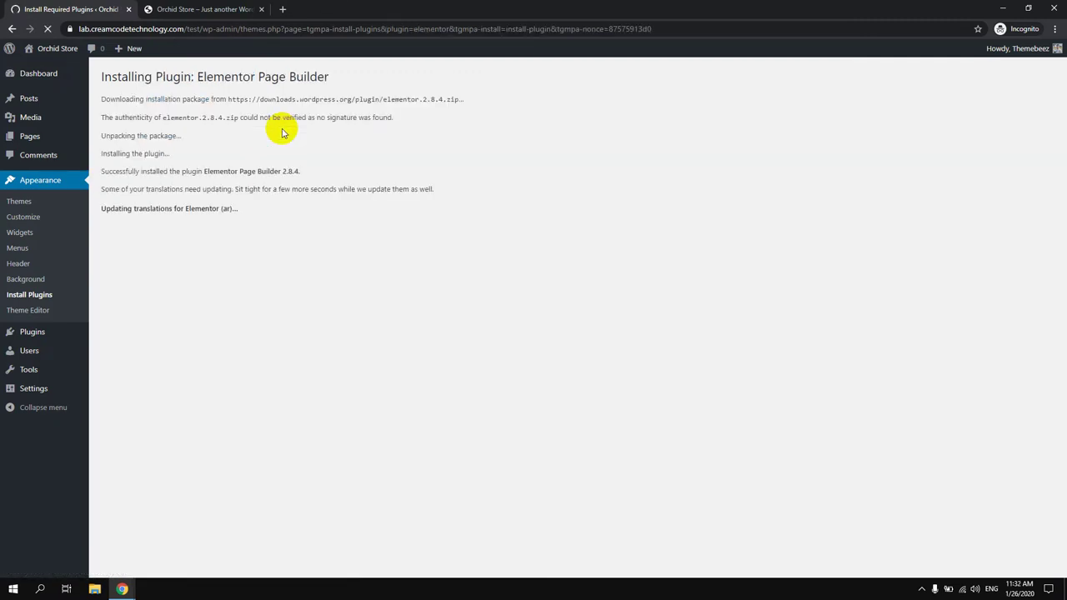
Bulk activate all five recommended plugins from the theme's required plugins list.
click(57, 87)
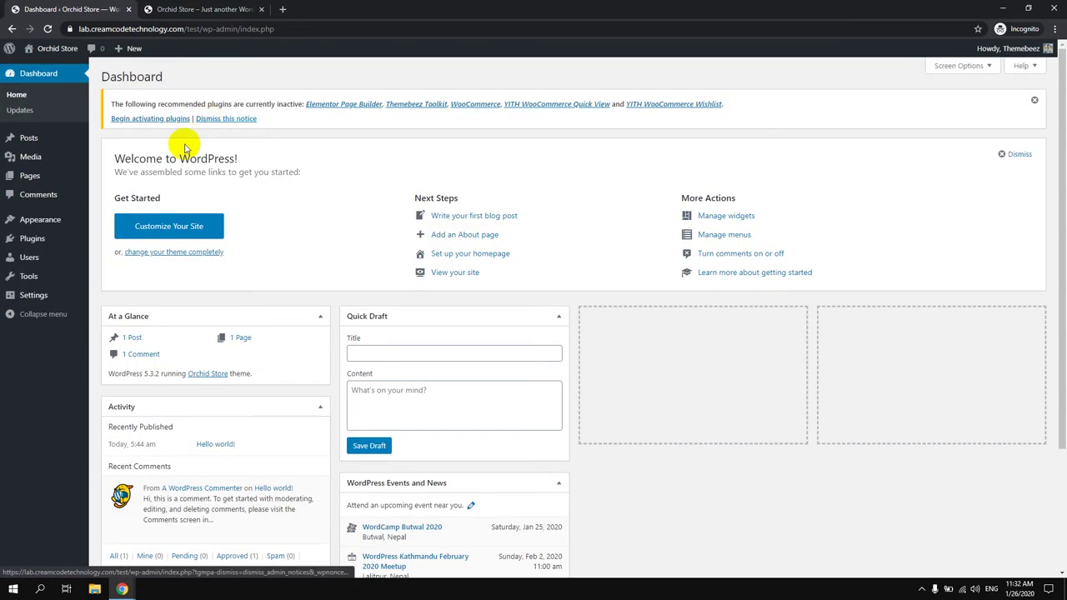
click(138, 119)
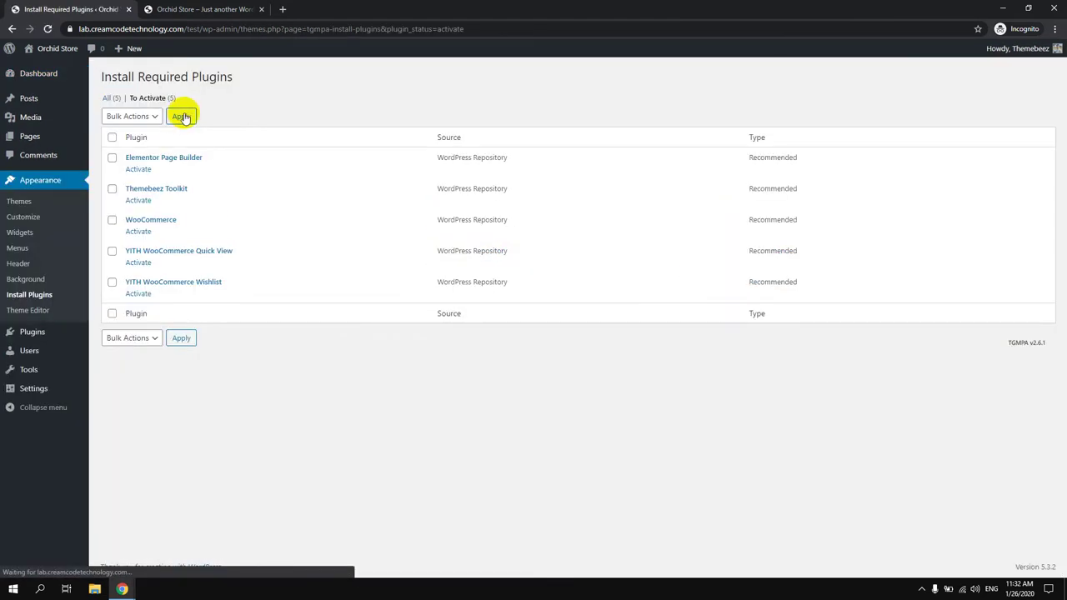
click(111, 138)
click(121, 116)
click(116, 141)
click(114, 116)
click(117, 154)
click(180, 115)
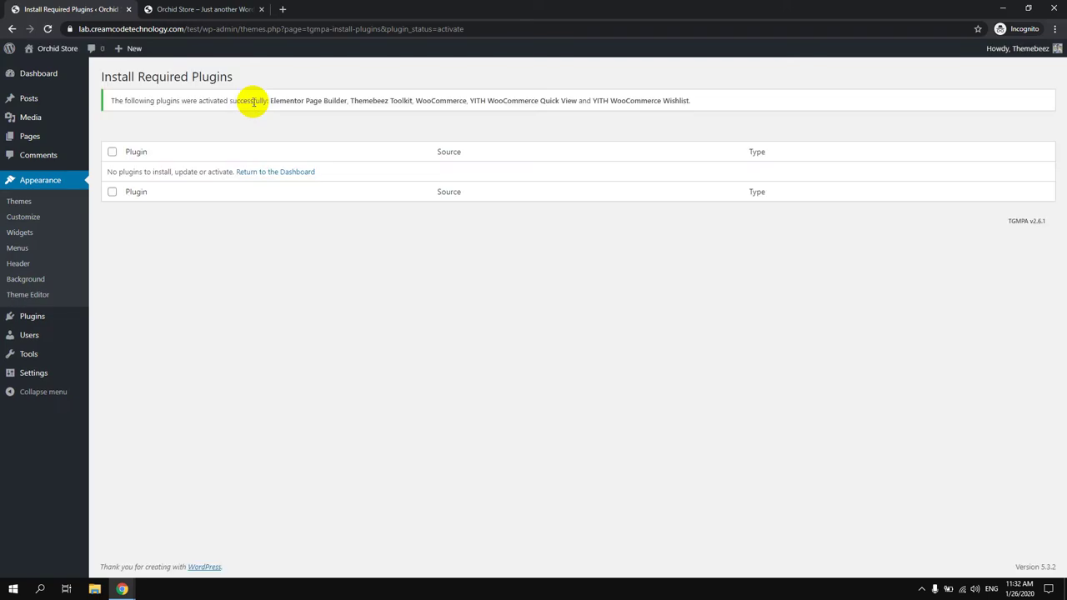
Close the Elementor getting-started page and start the WooCommerce setup wizard.
click(36, 75)
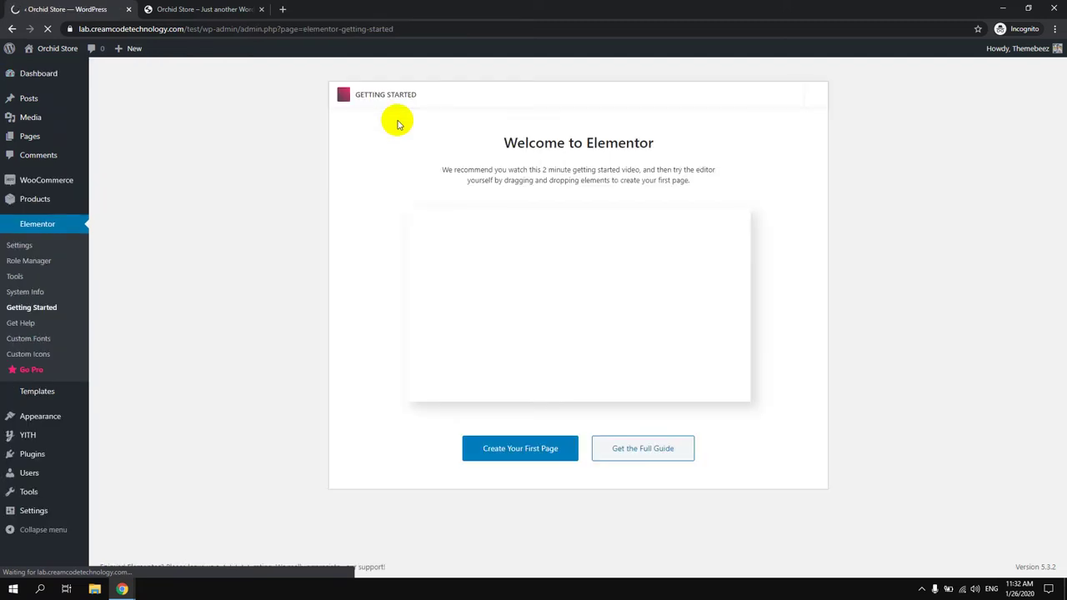
click(814, 96)
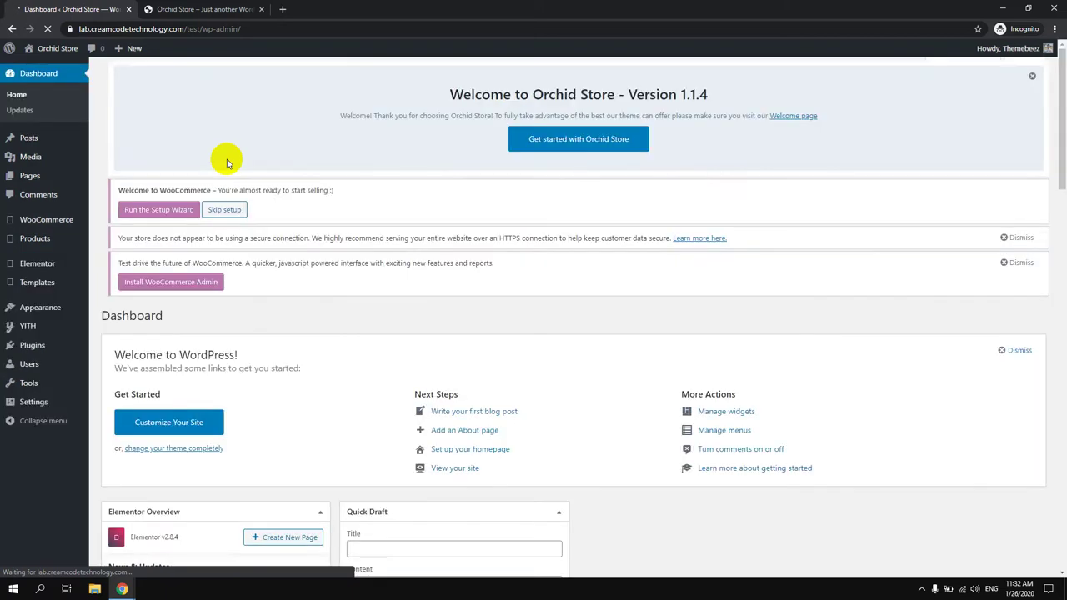
click(112, 244)
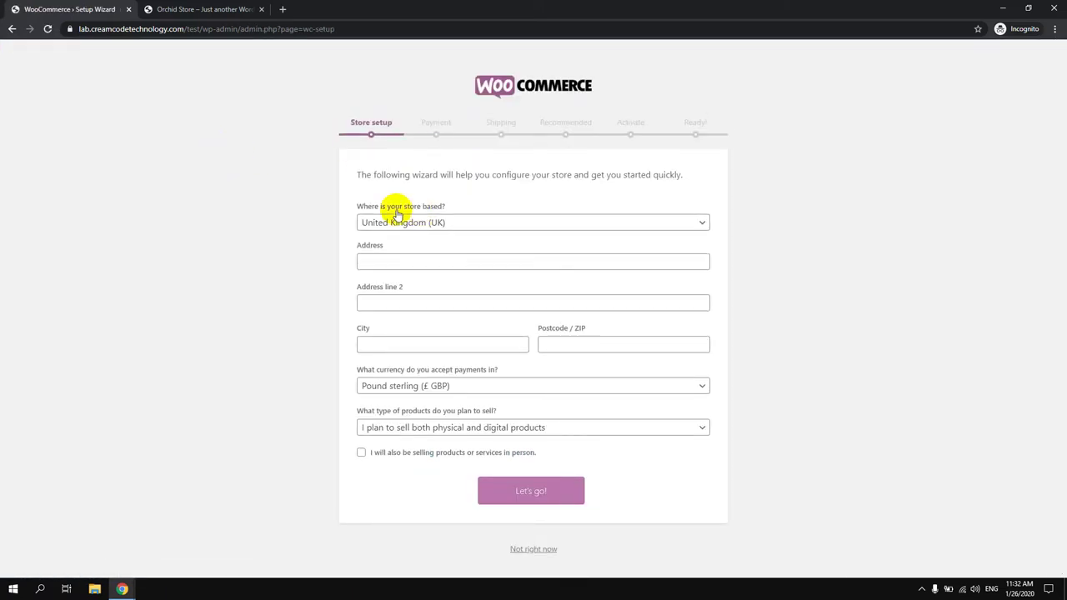
Fill in the store's address and second address line in the store setup form.
click(378, 265)
click(375, 279)
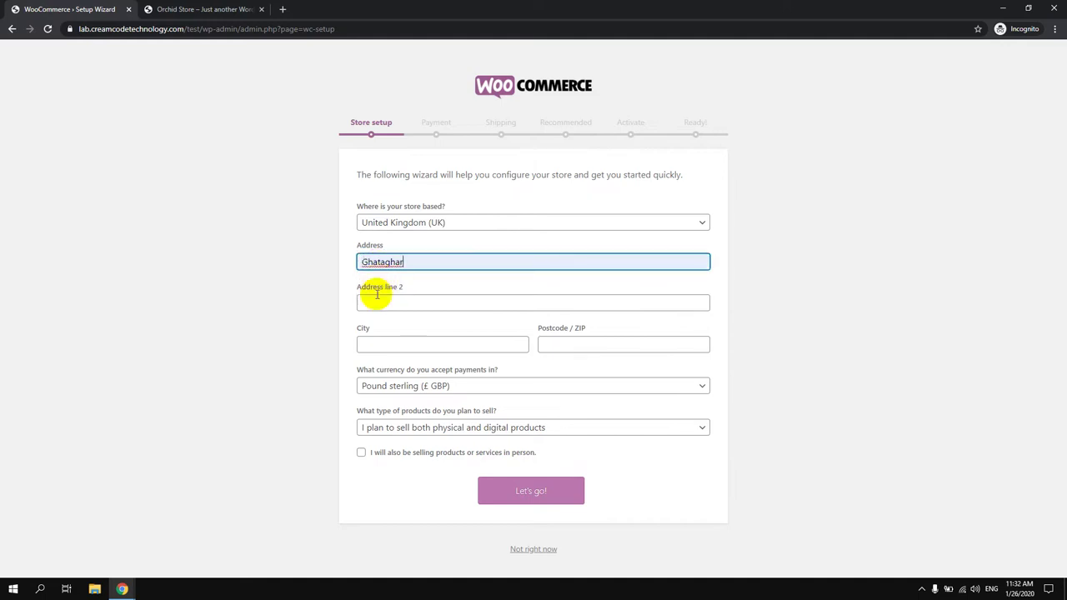
click(375, 303)
click(374, 325)
drag(397, 305, 312, 305)
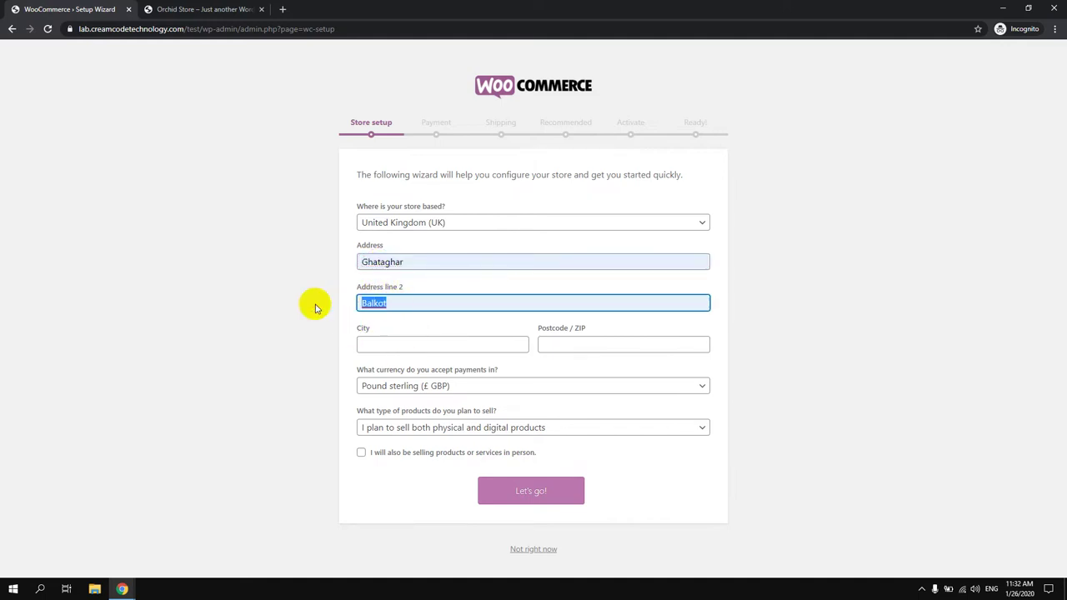
key(BackSpace)
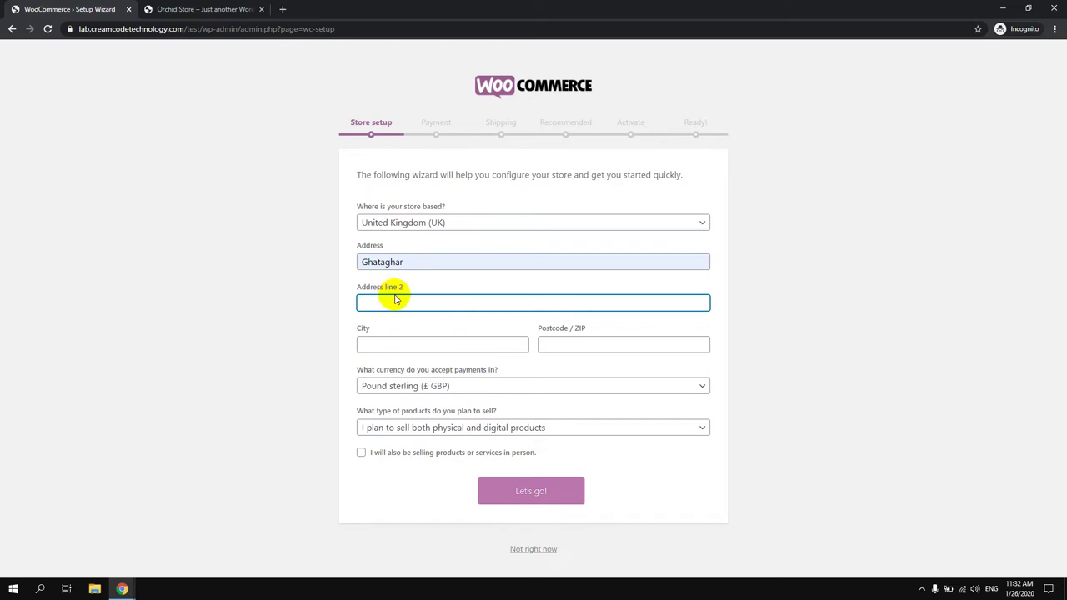
text(Chowk)
Enter the store's city and postcode, and continue to the payment setup.
key(Tab)
text(Bh)
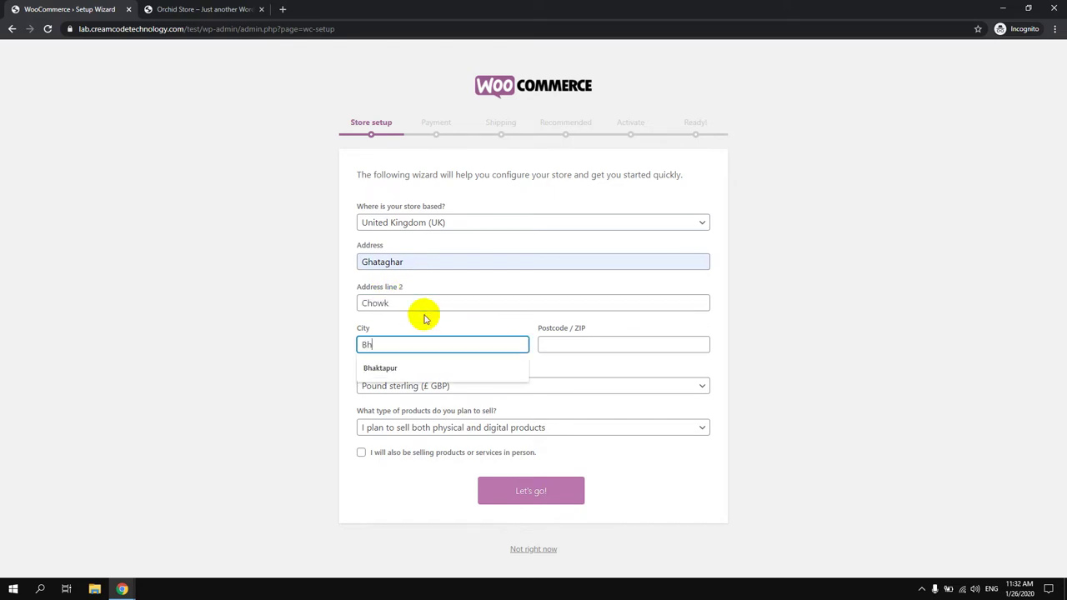
text(a)
click(501, 365)
click(563, 347)
text(44600)
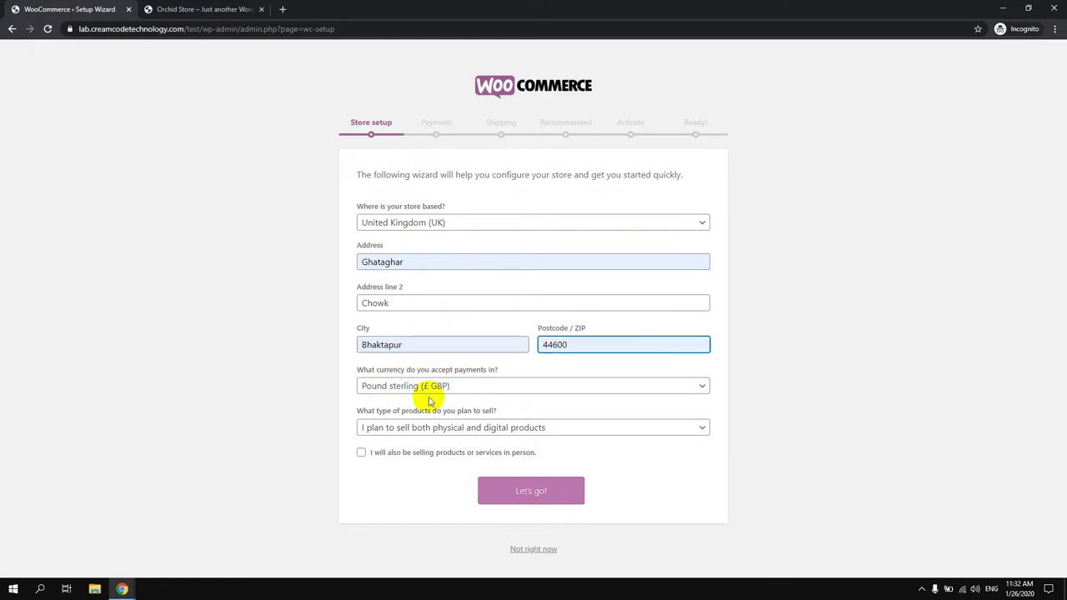
click(525, 493)
click(696, 350)
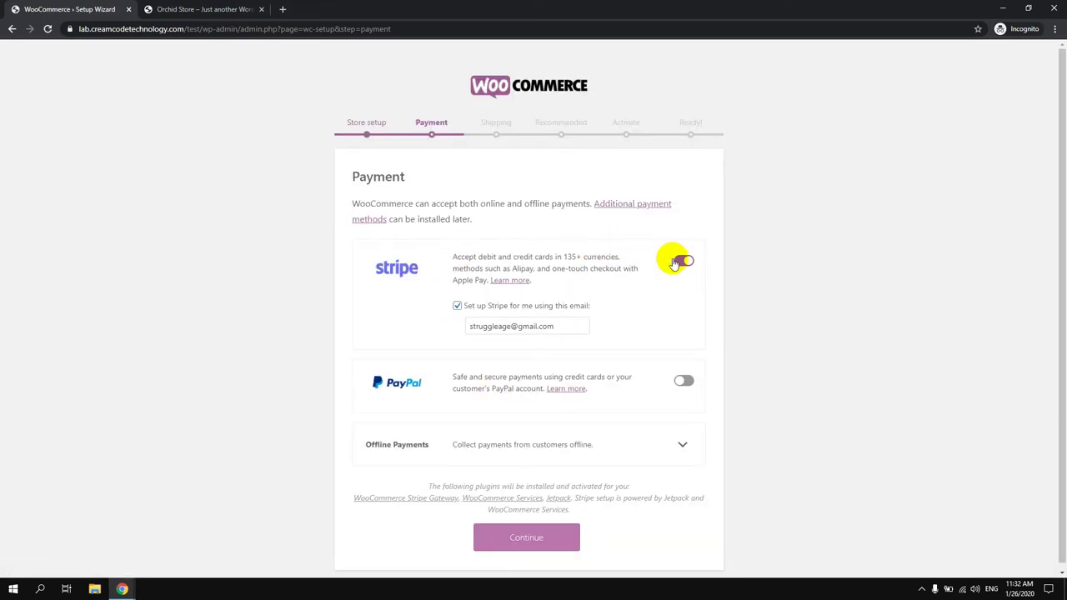
Turn off Stripe, enable the offline check and bank transfer (BACS) payments, and continue to shipping.
click(685, 261)
click(685, 399)
scroll(572, 302, down, 1)
click(682, 375)
click(684, 420)
click(533, 532)
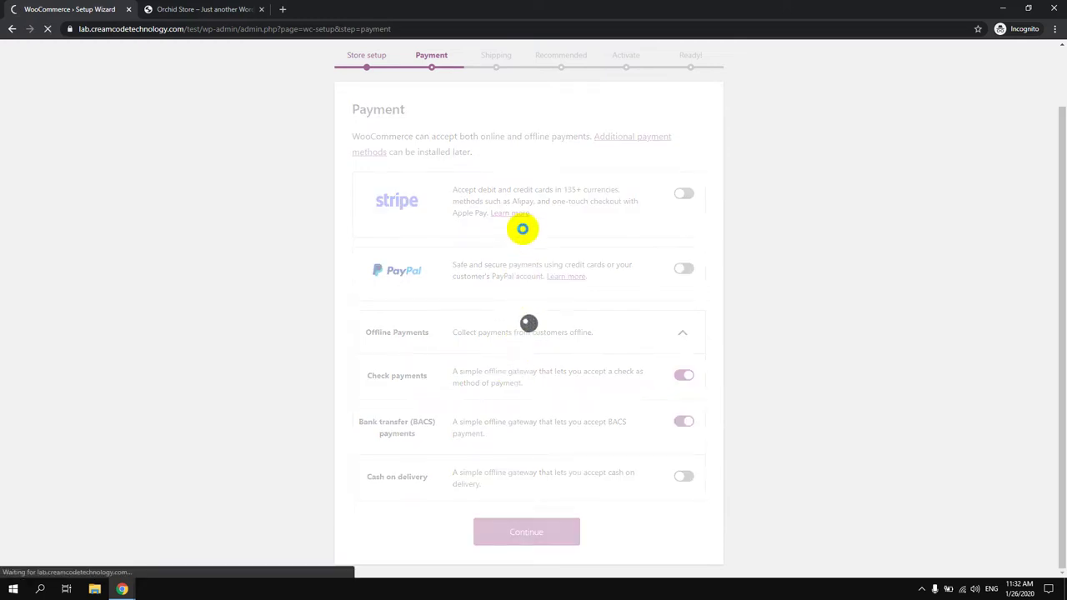
Set the shipping cost to 100 in the shipping setup and continue to the recommended features.
click(501, 380)
click(488, 401)
click(495, 453)
text(100)
click(375, 259)
scroll(515, 362, down, 1)
click(508, 530)
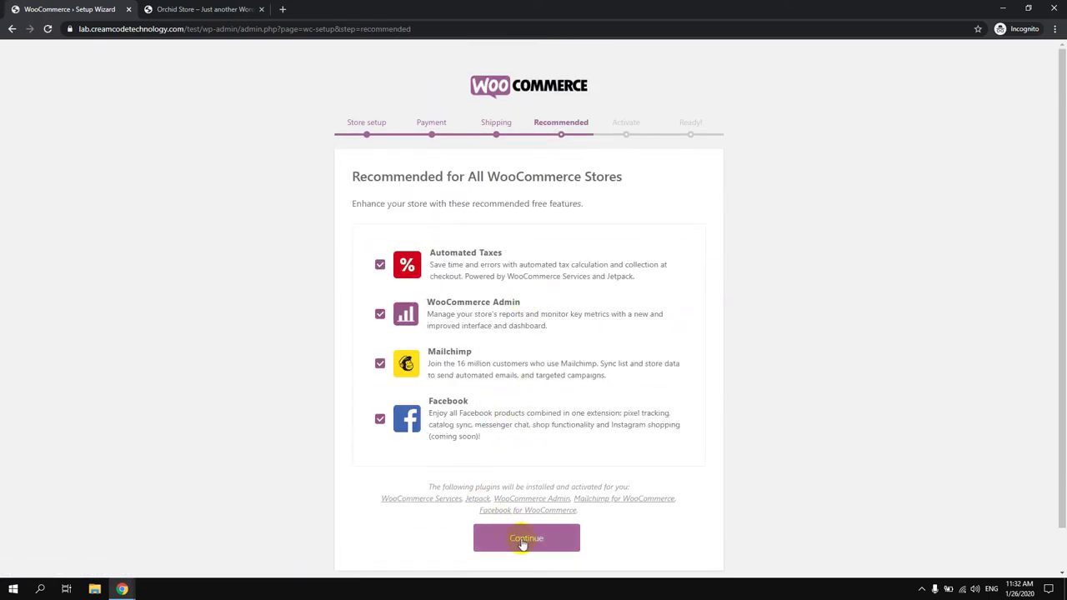
Deselect Automated Taxes, WooCommerce Admin, Mailchimp and Facebook among the recommended features, and continue.
scroll(508, 451, down, 1)
click(379, 225)
click(379, 279)
click(379, 330)
click(380, 385)
click(500, 495)
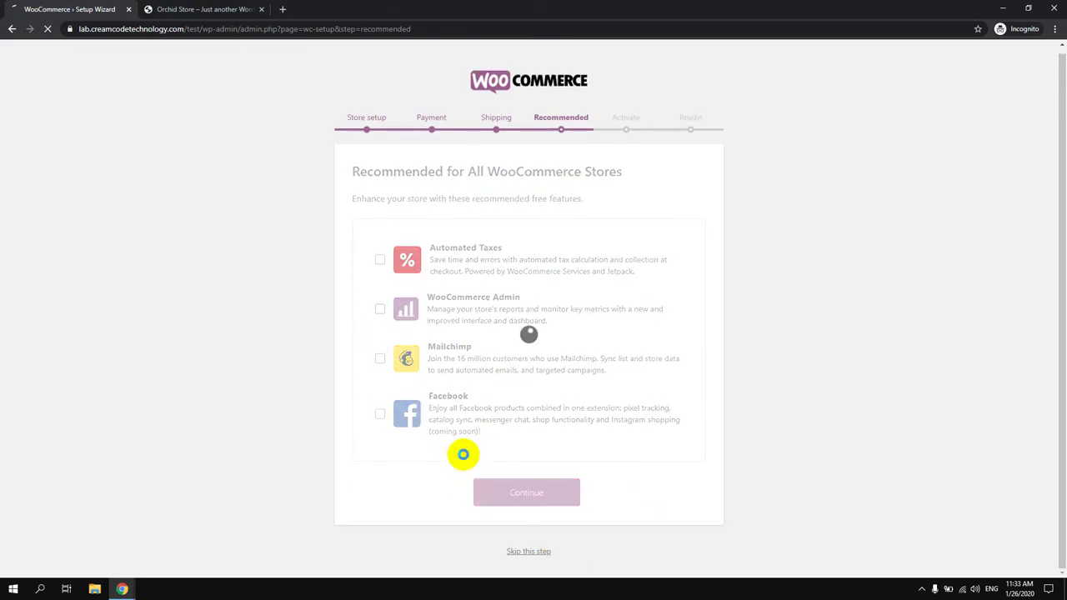
Skip the Jetpack connection and leave the finished setup wizard for the dashboard.
scroll(469, 281, down, 1)
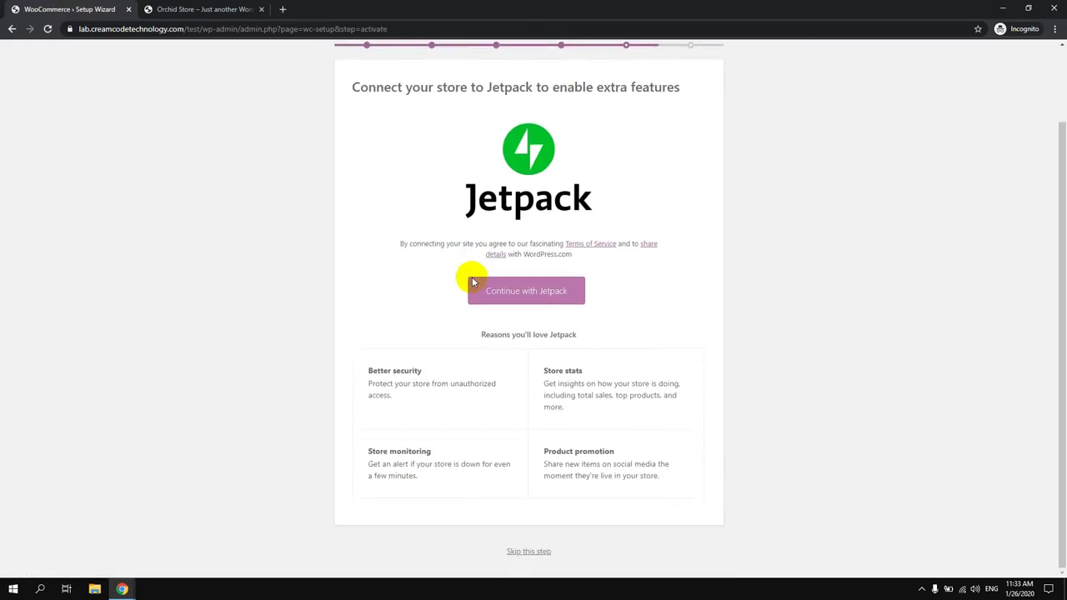
click(525, 552)
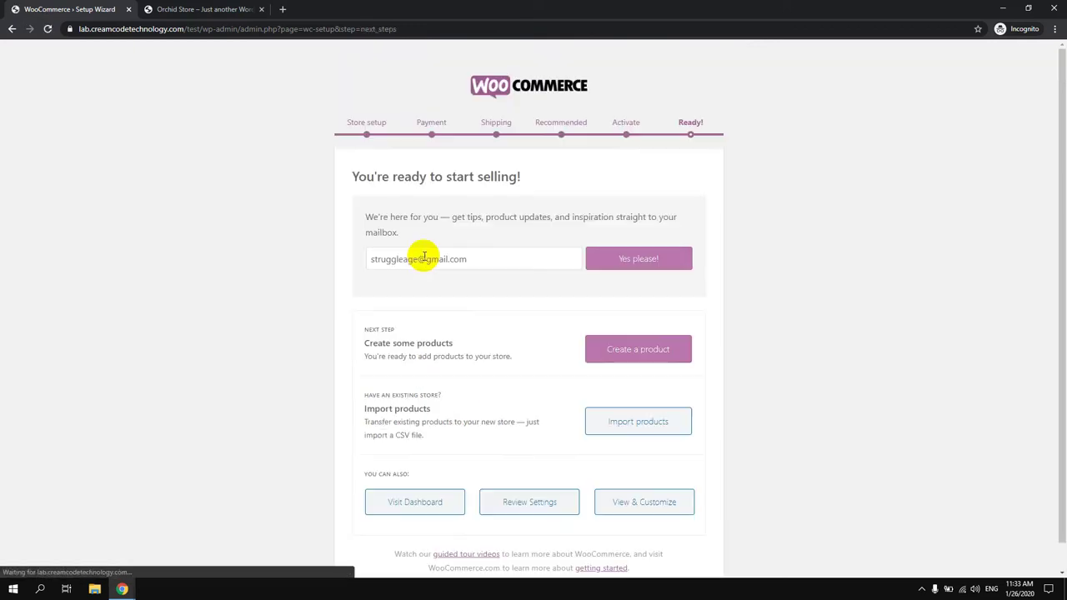
scroll(433, 380, down, 1)
click(409, 476)
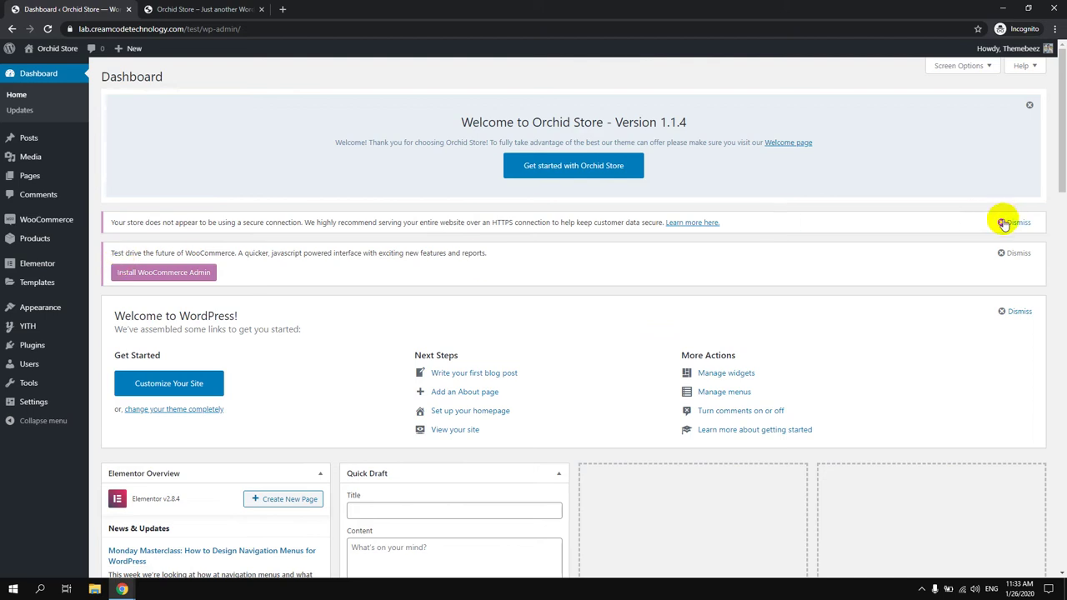
Dismiss the WooCommerce Admin and secure connection notices on the dashboard.
click(1015, 253)
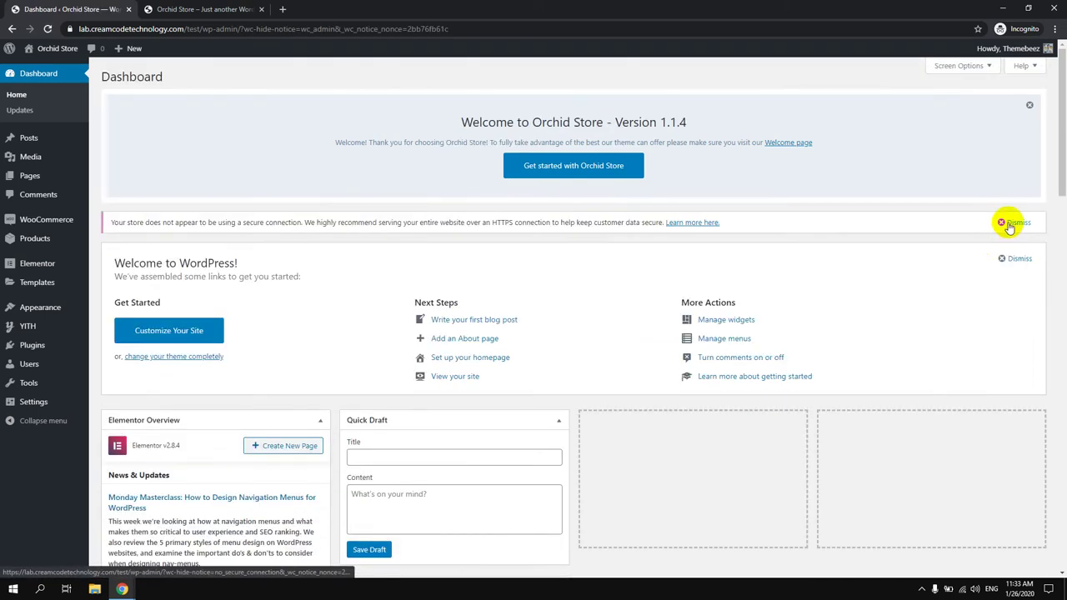
click(1010, 223)
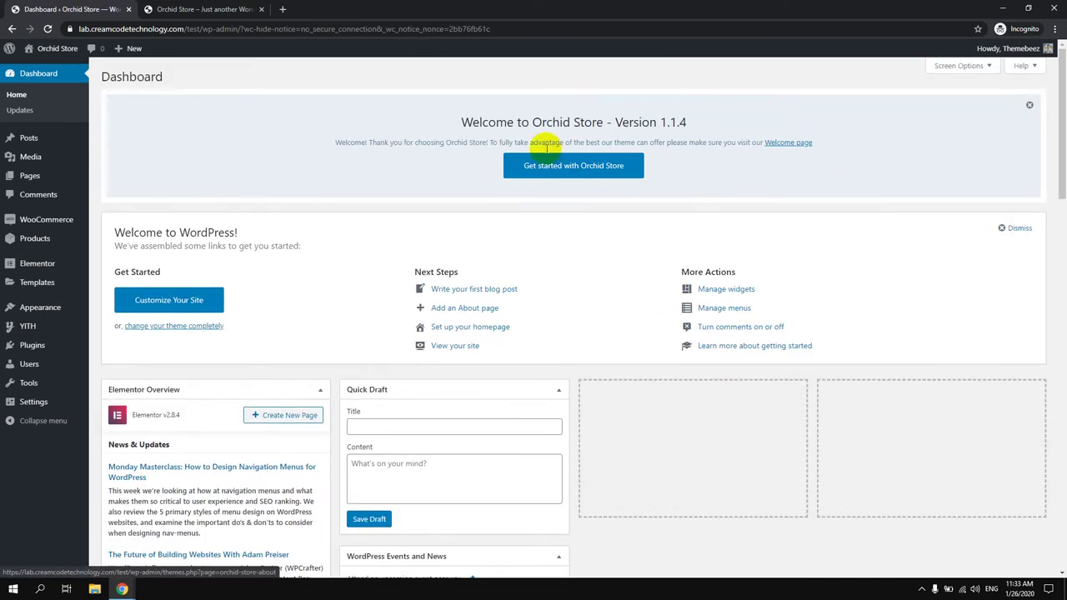
drag(445, 120, 676, 119)
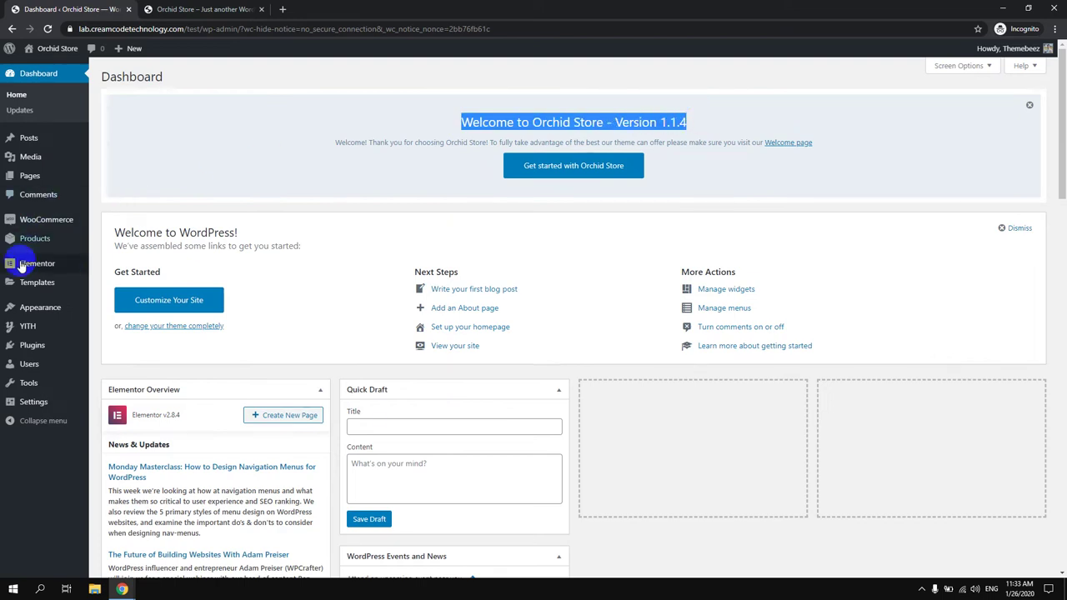
Open the installed plugins list and review the Themebeez Toolkit, WooCommerce, YITH Quick View and YITH Wishlist entries.
click(30, 345)
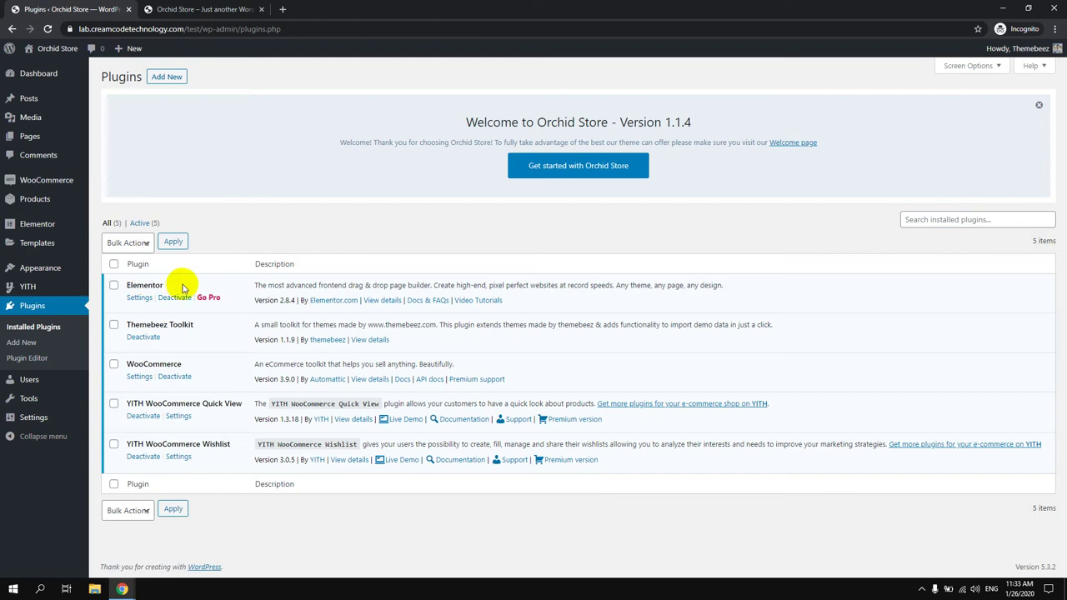
drag(194, 325, 124, 326)
drag(182, 365, 154, 365)
drag(242, 403, 122, 405)
drag(236, 444, 156, 444)
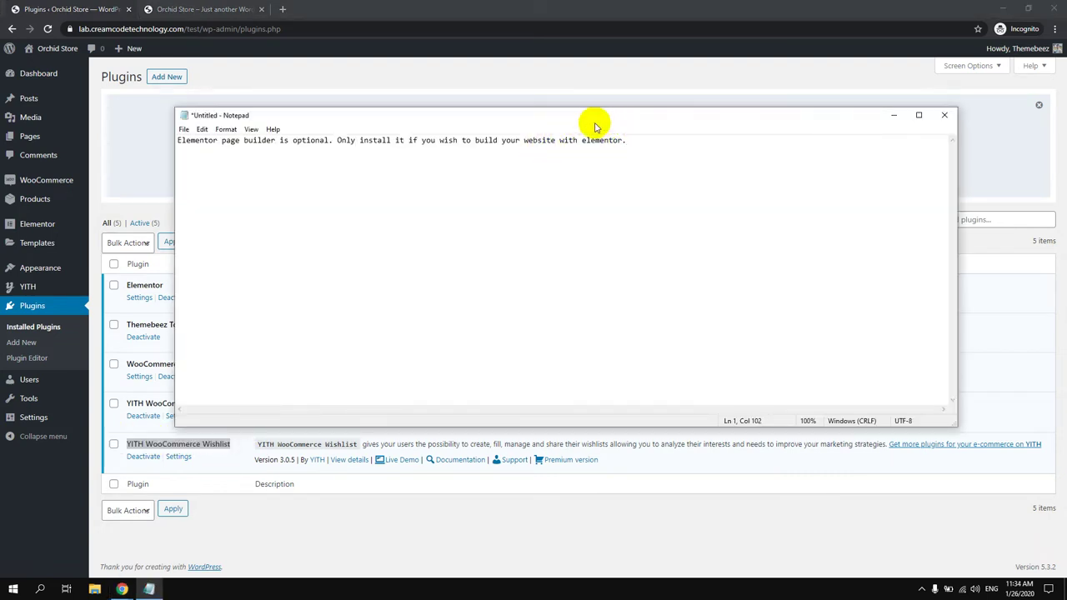
Read the Notepad note about Elementor being optional, cut its text and minimize Notepad to return to the browser.
drag(599, 127, 691, 120)
click(155, 286)
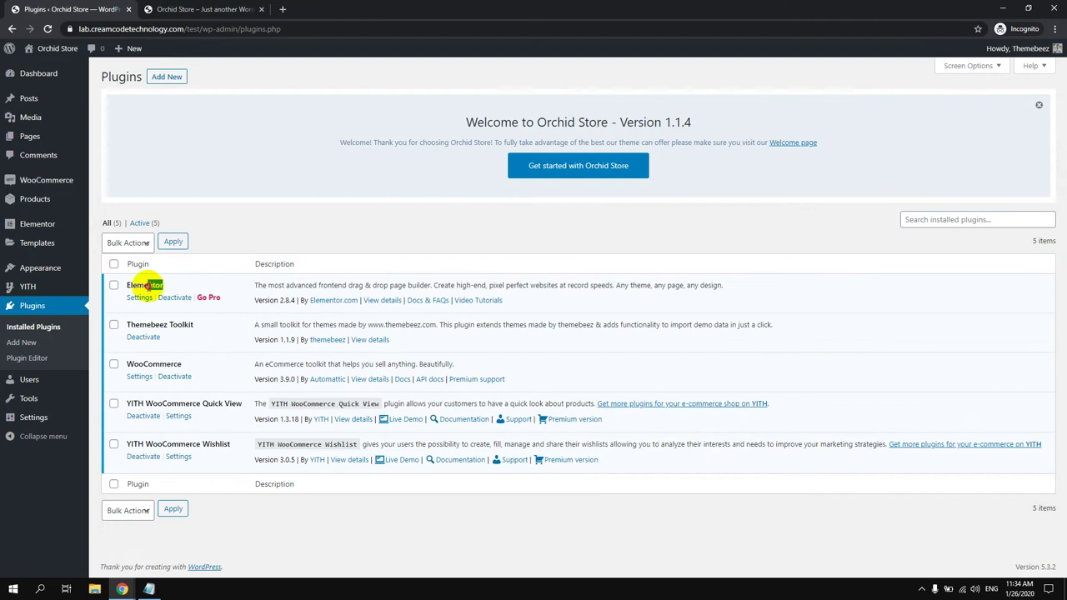
click(148, 590)
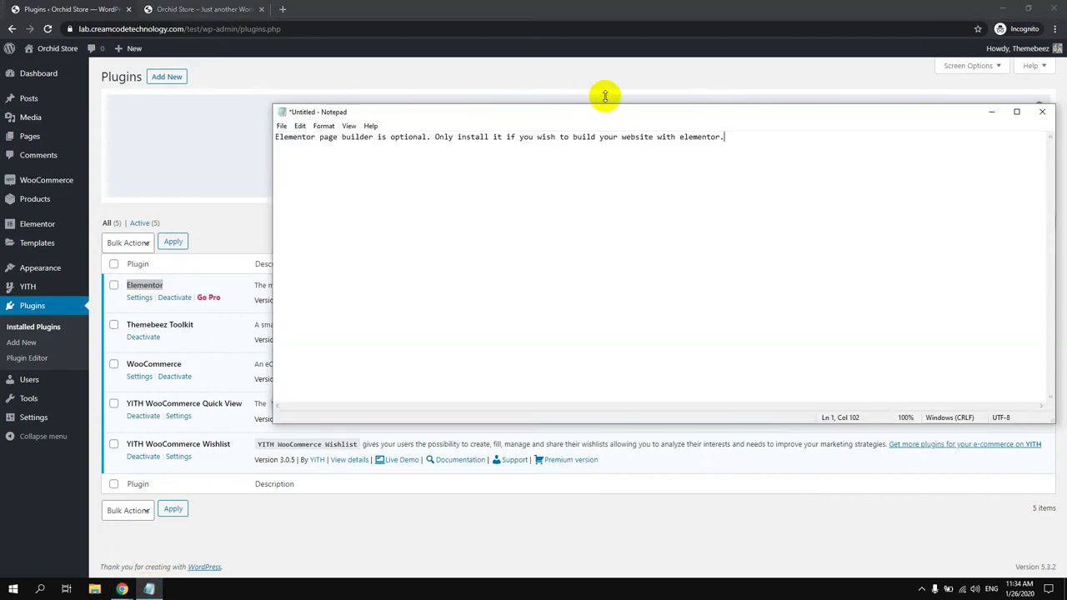
drag(730, 143, 255, 138)
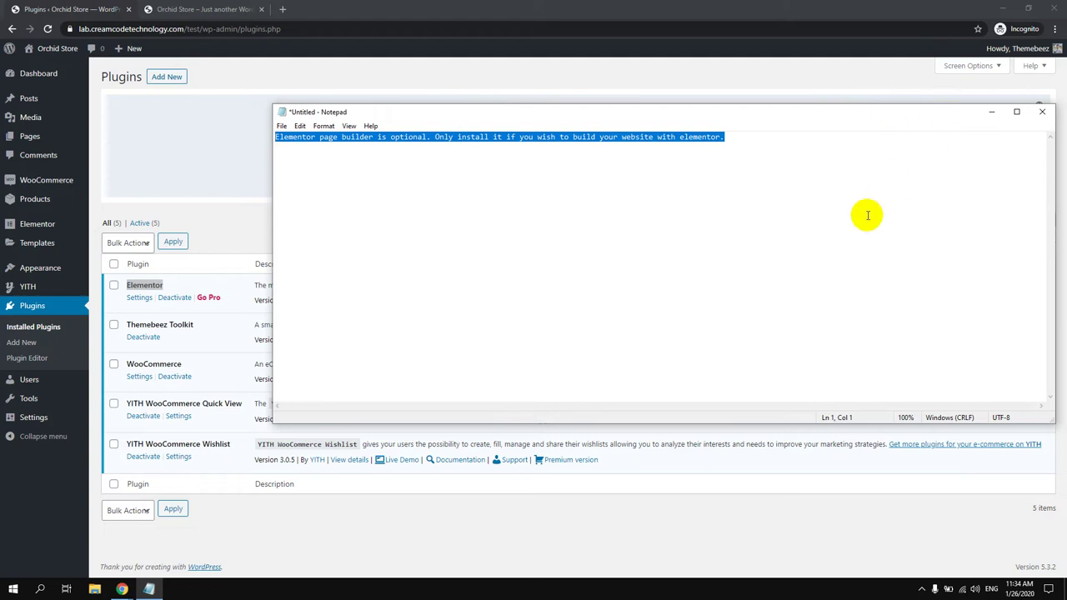
key(ctrl+x)
click(991, 112)
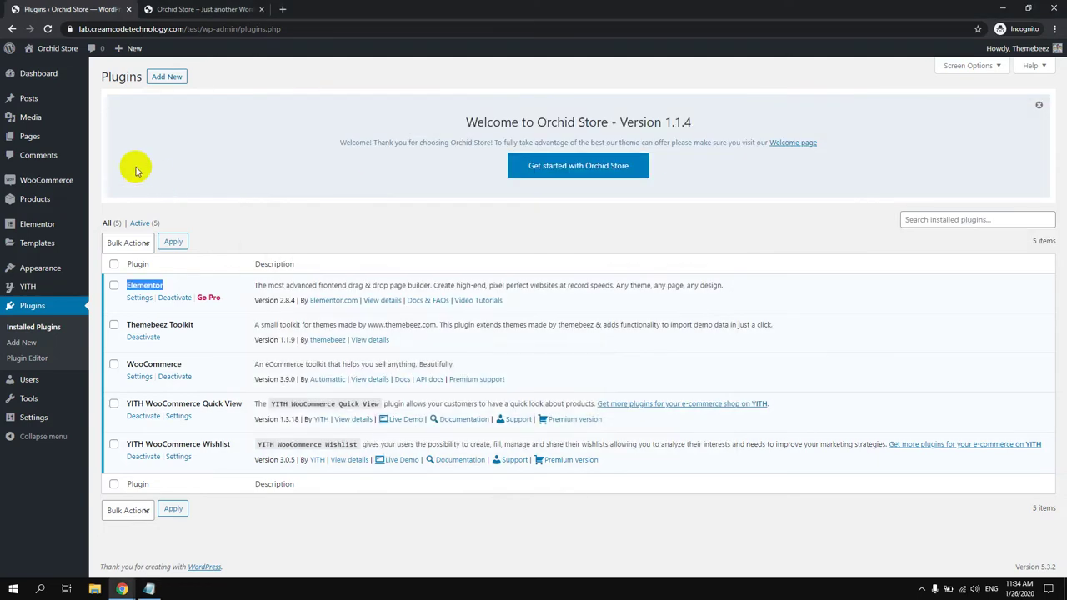
Return to the dashboard and examine the store's front page on the live site.
click(26, 78)
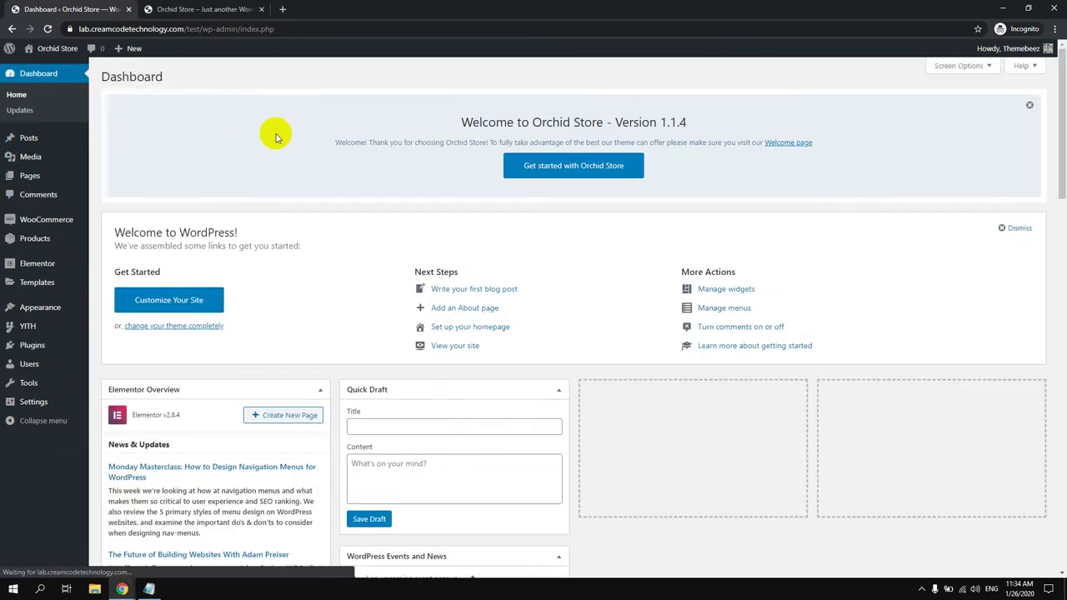
scroll(255, 133, down, 5)
scroll(242, 137, down, 2)
scroll(241, 136, up, 6)
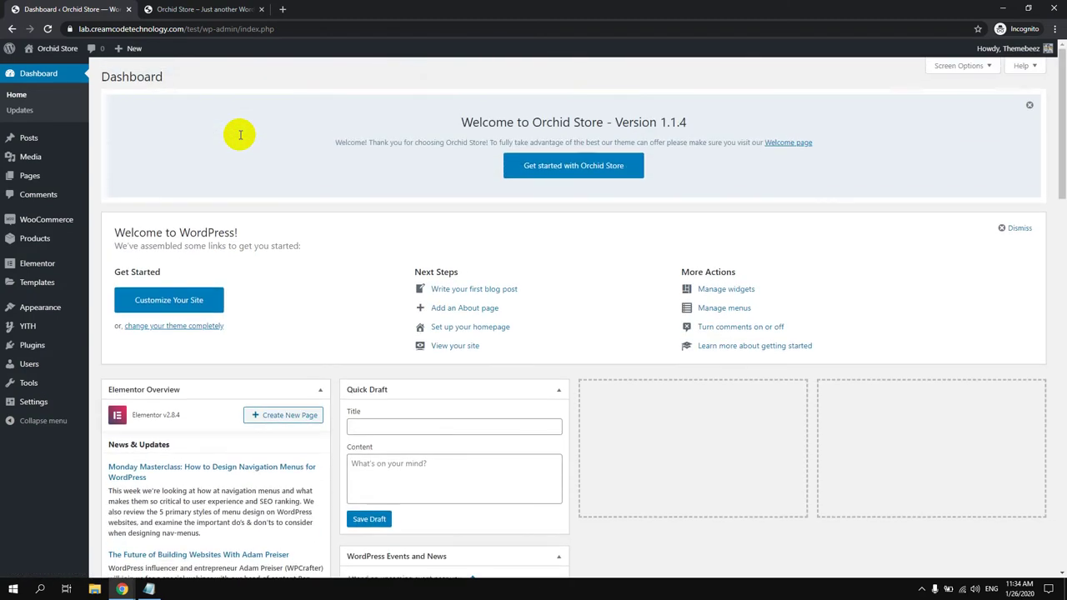
click(68, 55)
click(41, 78)
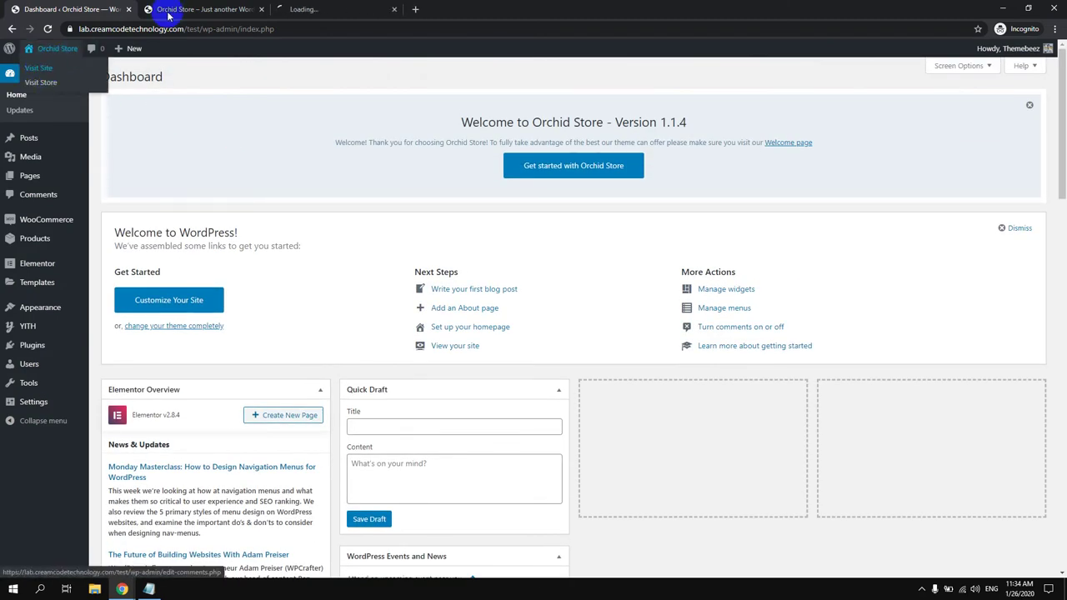
click(214, 10)
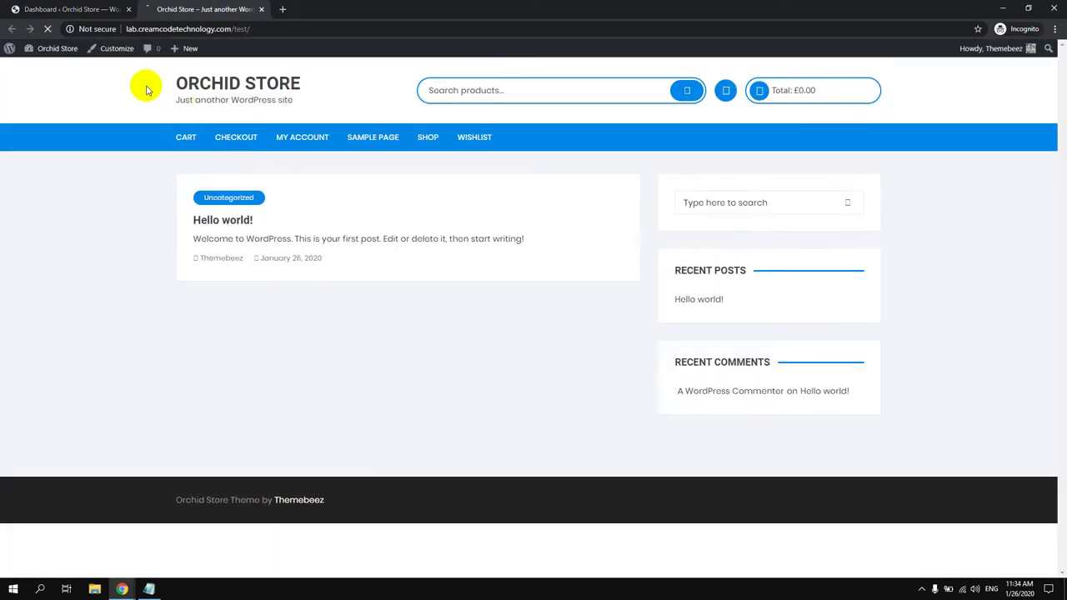
drag(153, 95, 325, 84)
click(360, 97)
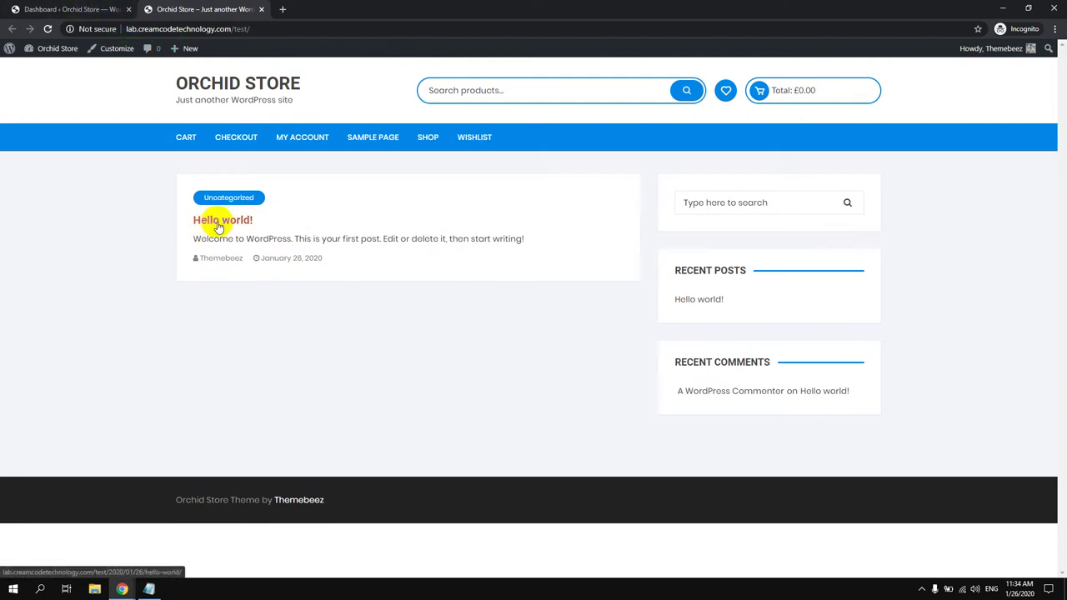
Move the "Hello world!" post and the "Sample Page" page to the trash.
click(79, 10)
mouse_move(26, 150)
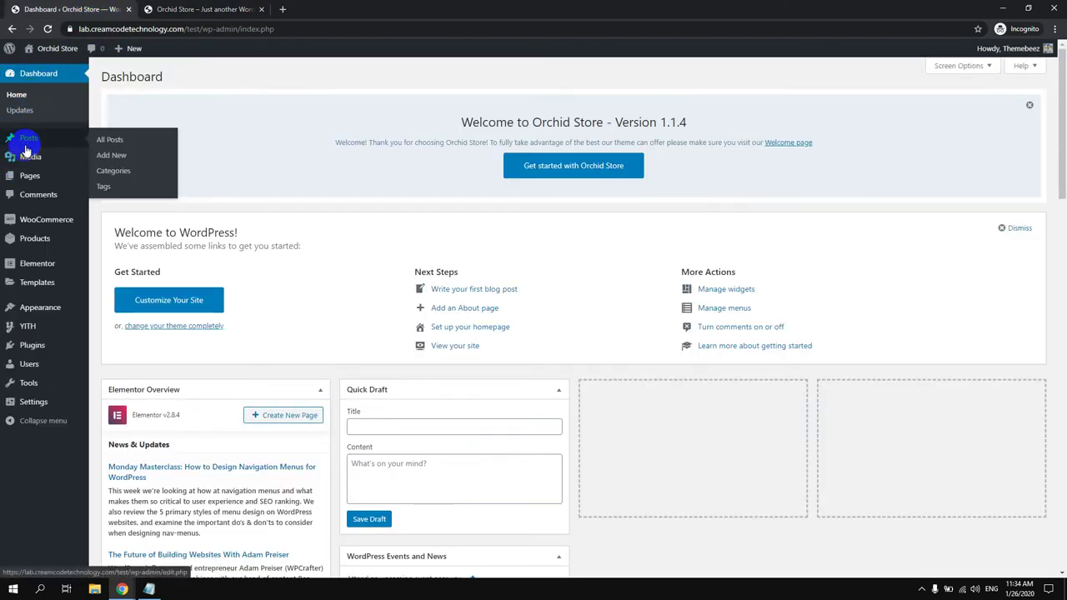
click(107, 140)
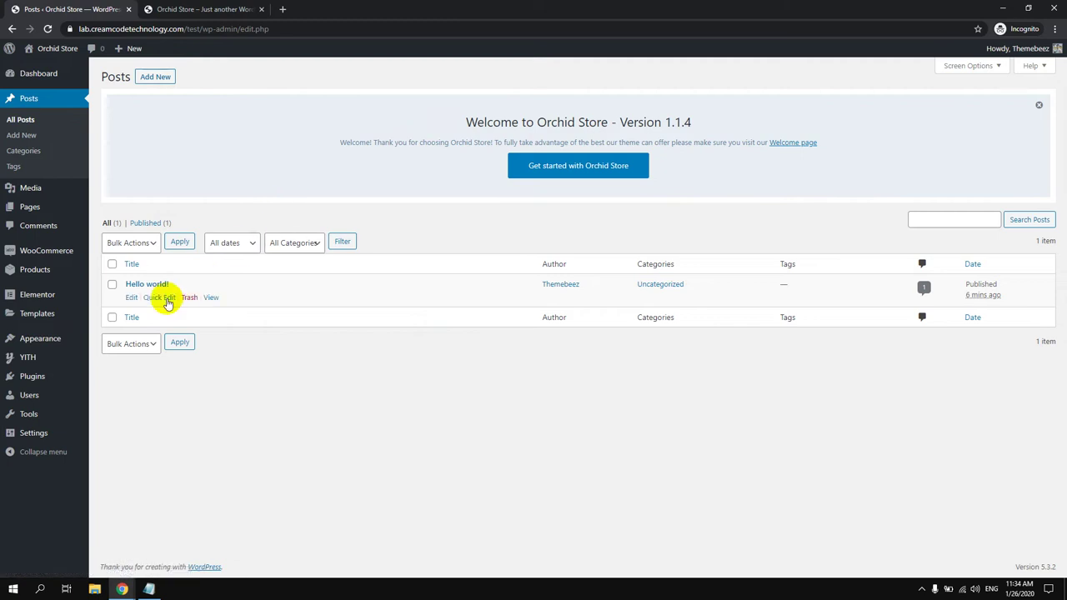
click(188, 300)
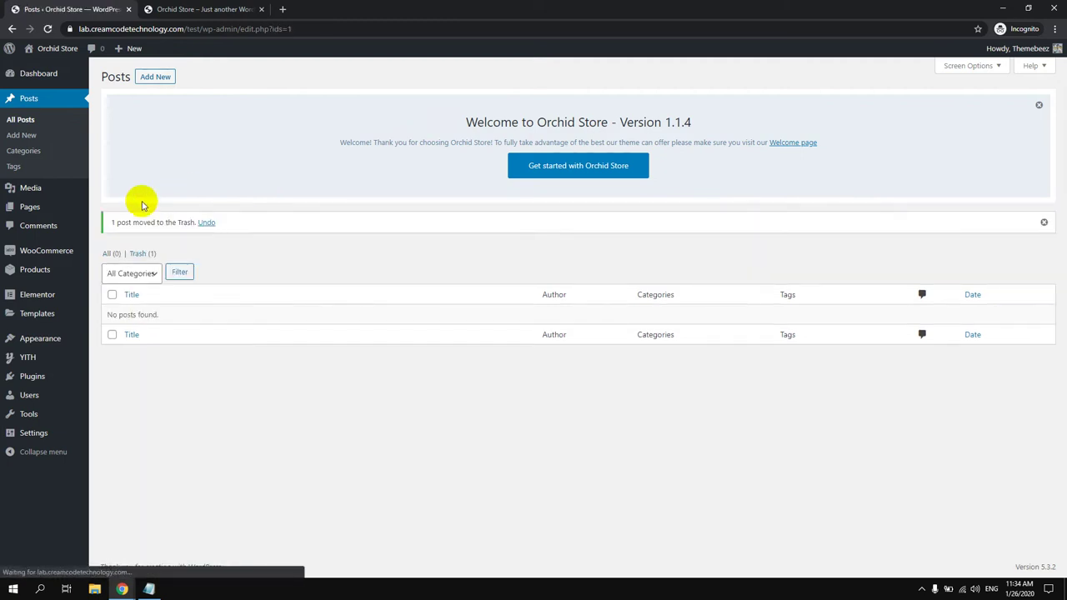
click(29, 207)
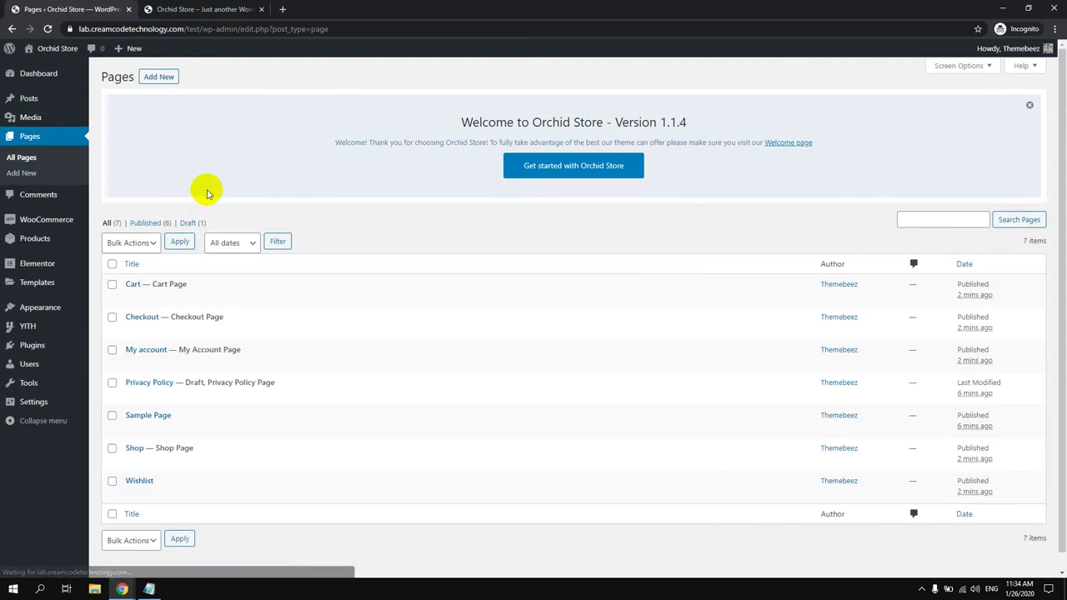
click(189, 429)
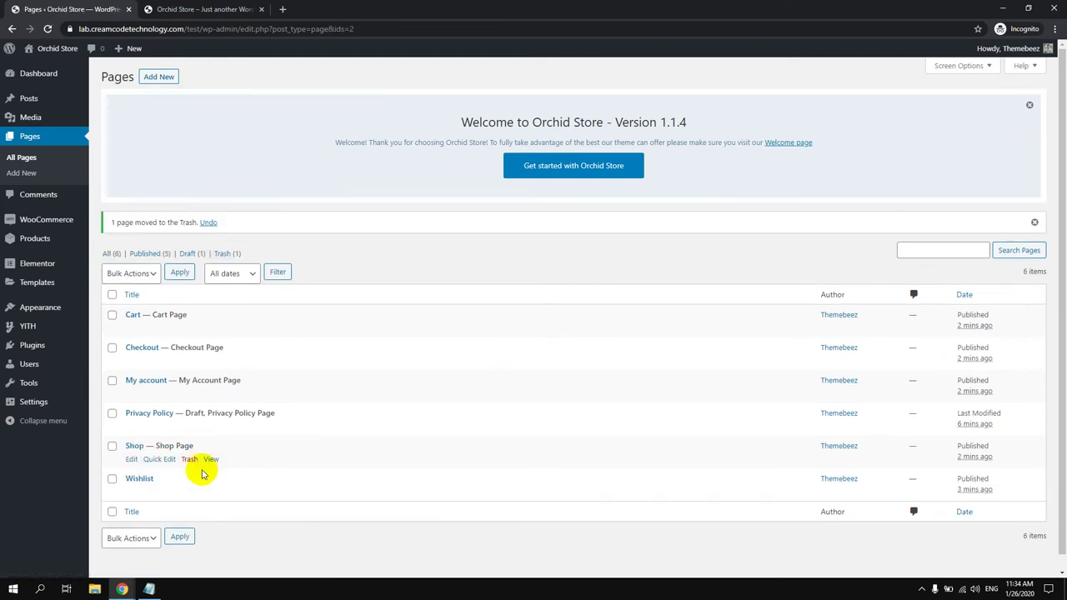
Check the page assigned as the main wishlist page in the YITH WooCommerce Wishlist page options.
mouse_move(26, 329)
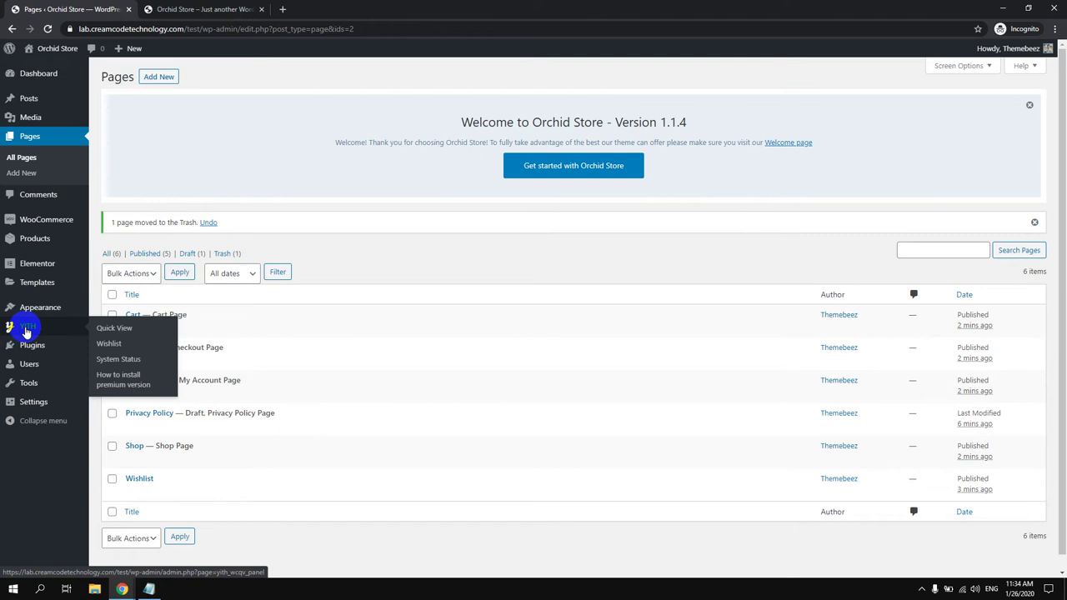
click(109, 349)
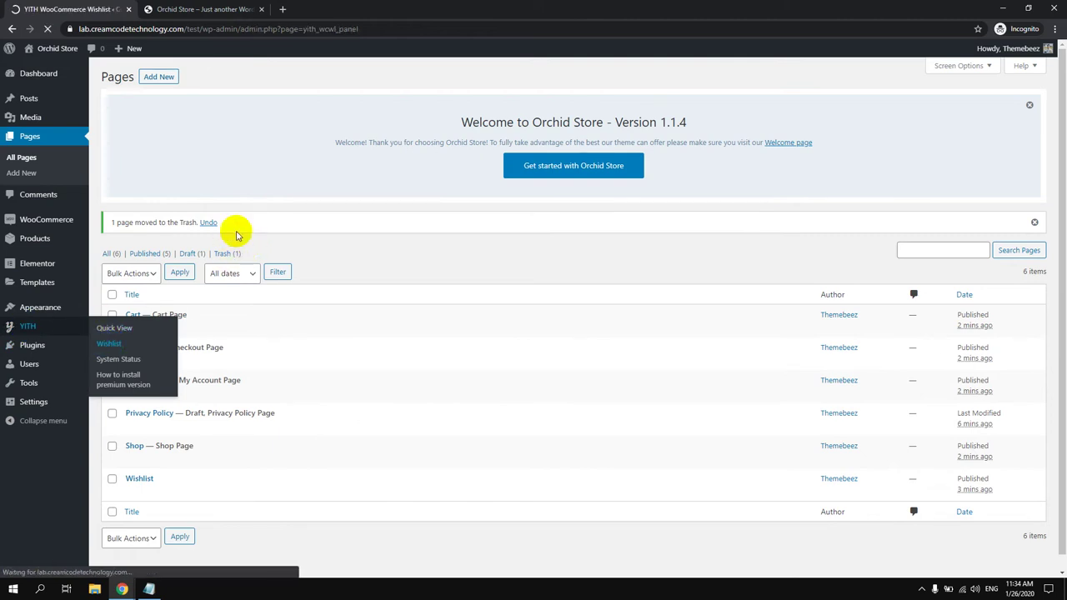
click(362, 284)
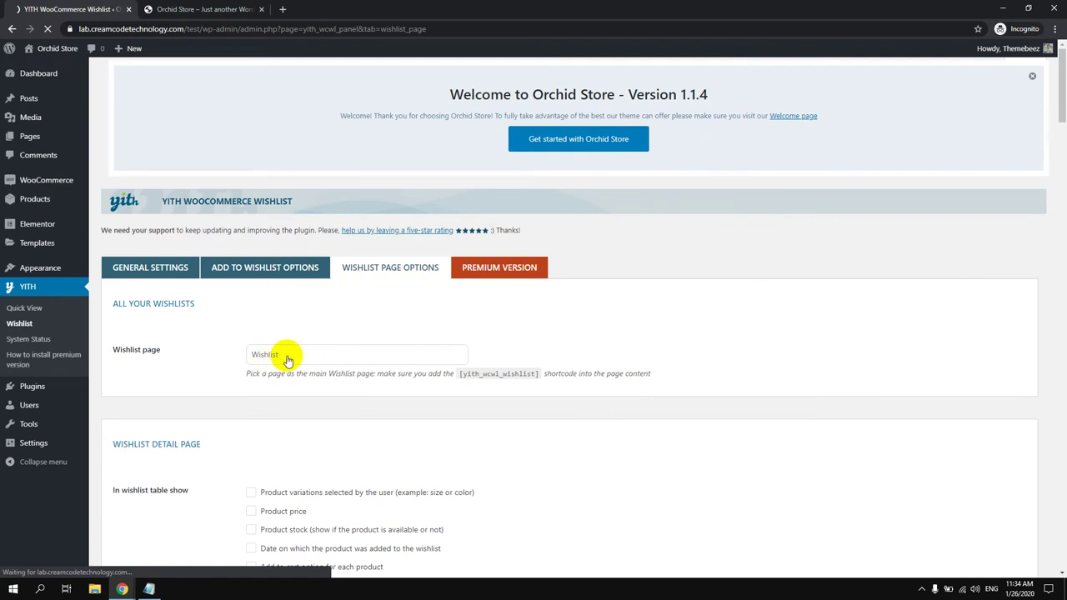
click(287, 360)
click(268, 399)
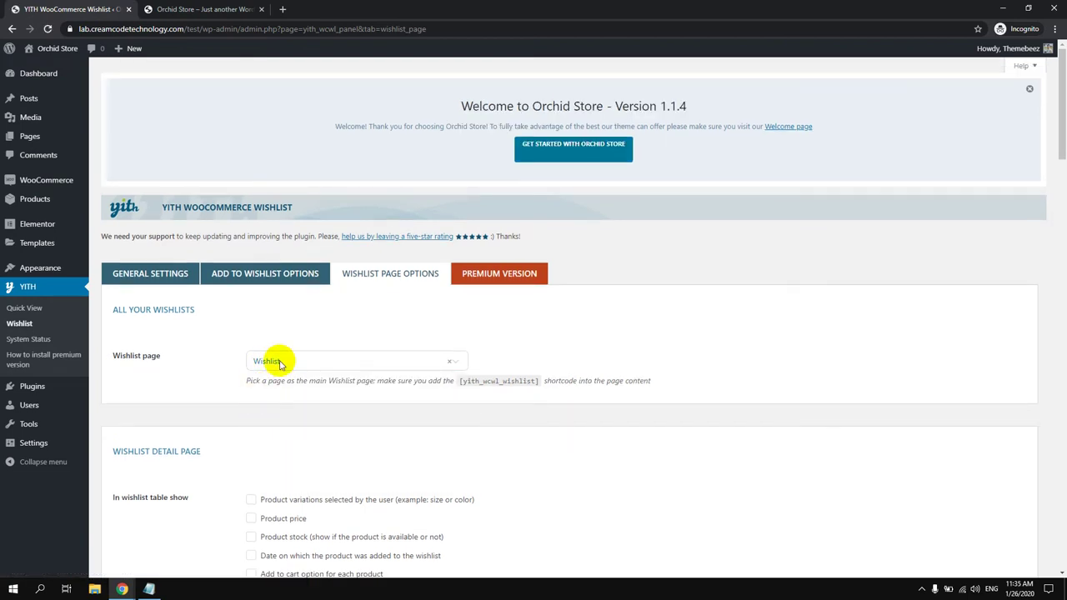
Open the Themebeez Demo Importer and look over the Default, Elementor and RTL demos.
click(34, 75)
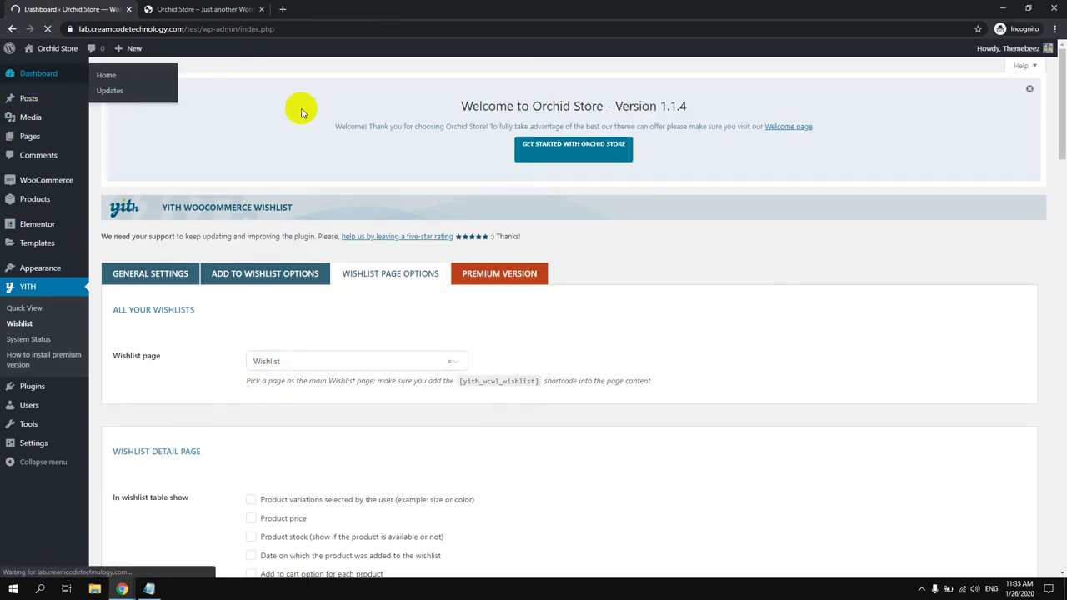
mouse_move(38, 308)
click(124, 405)
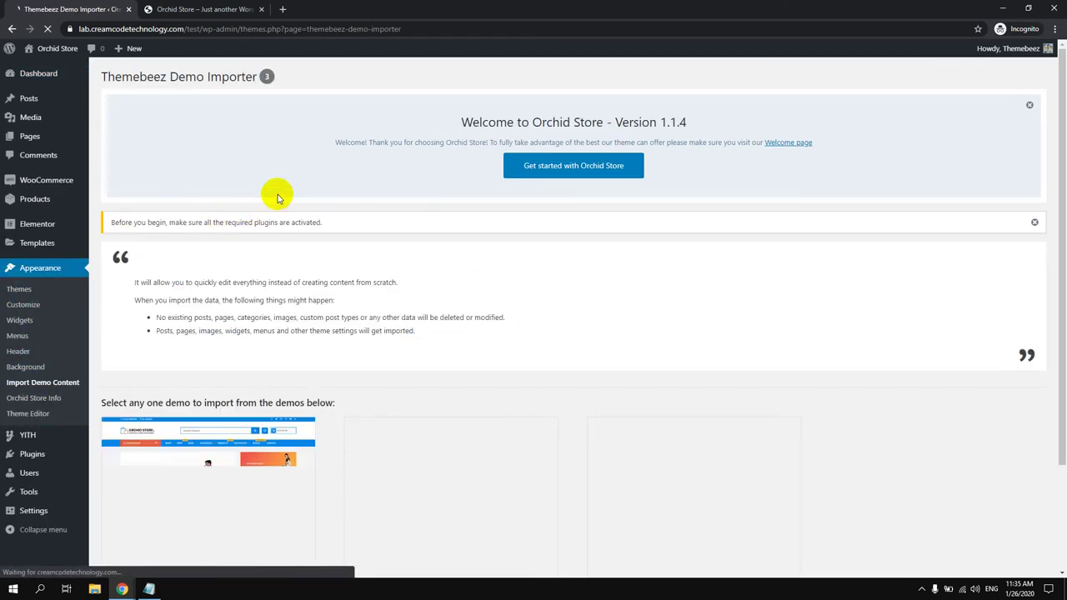
scroll(280, 196, down, 3)
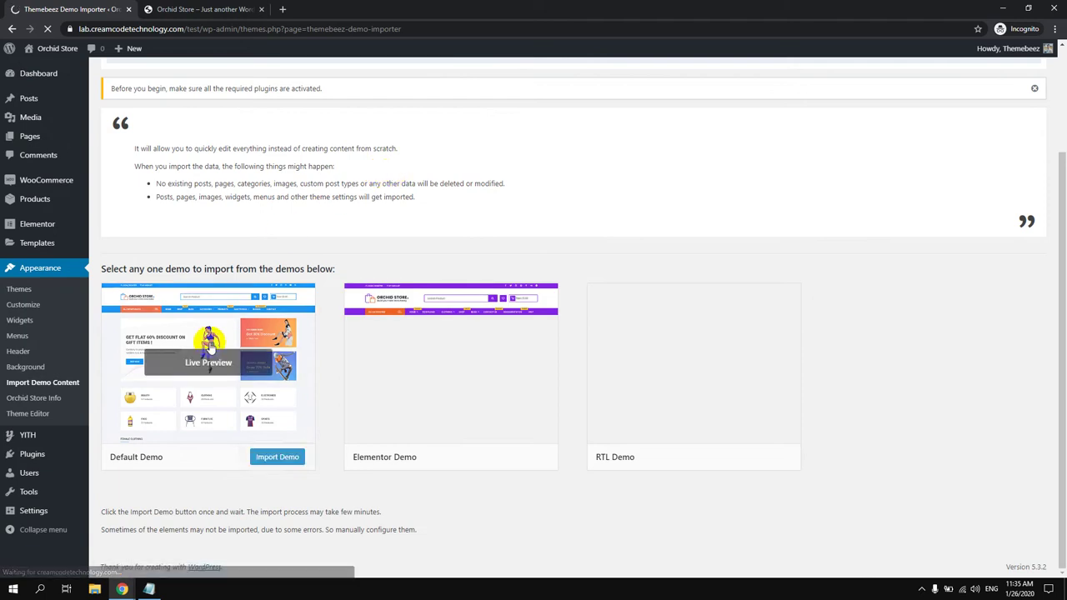
mouse_move(450, 372)
mouse_move(689, 373)
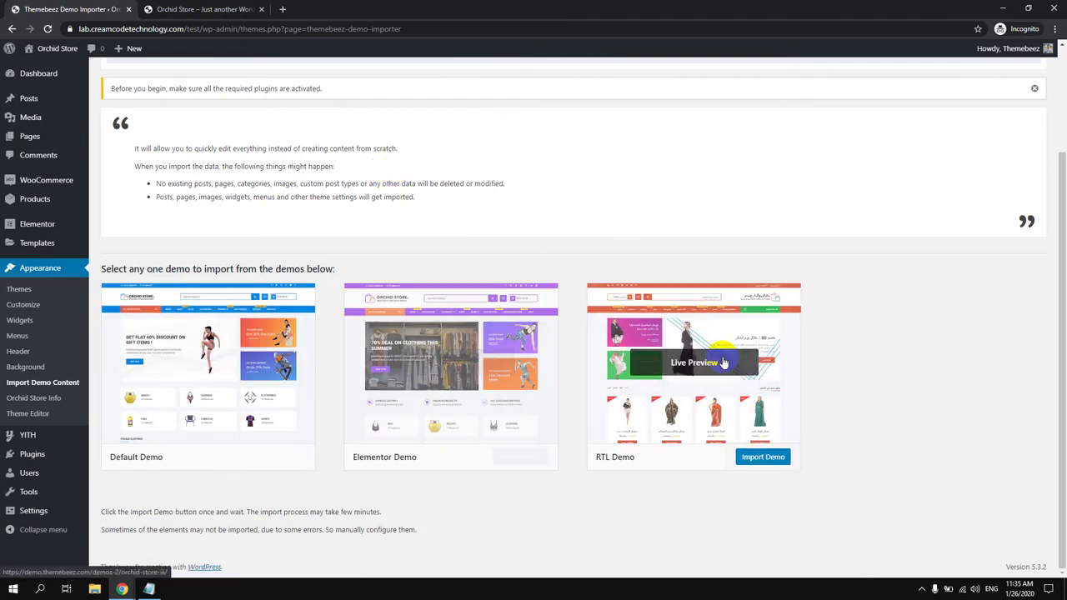
mouse_move(352, 356)
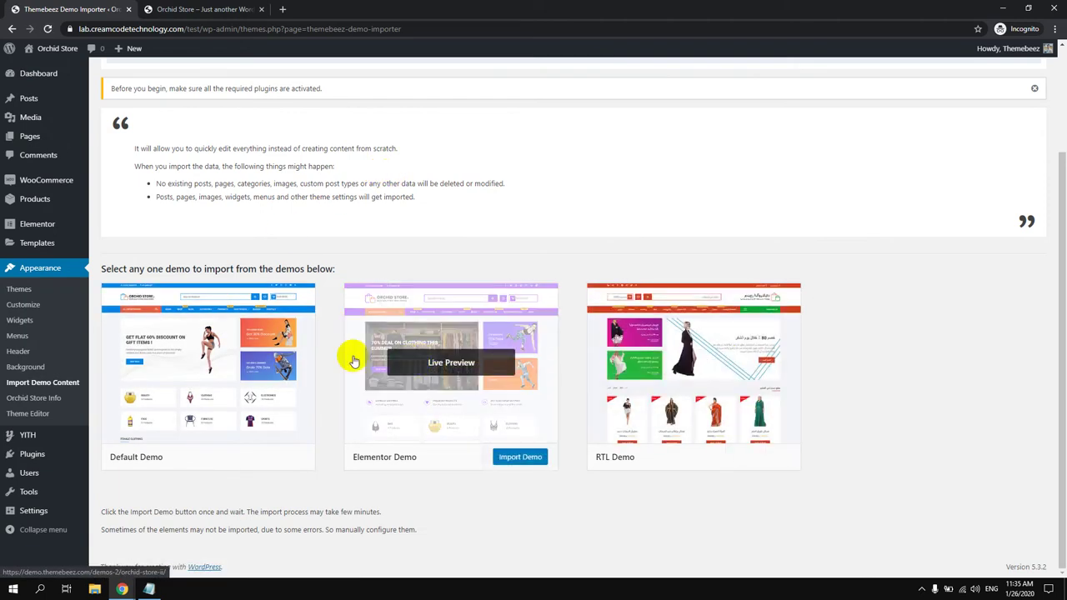
mouse_move(254, 360)
Preview the Default Demo live, close the preview and import the Default Demo.
click(203, 364)
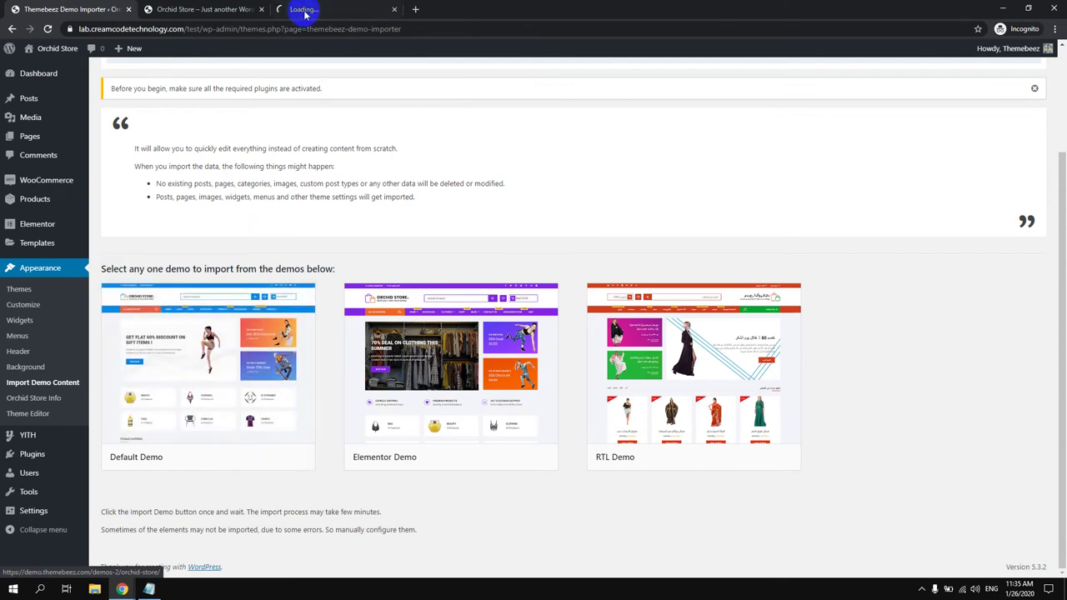
click(313, 9)
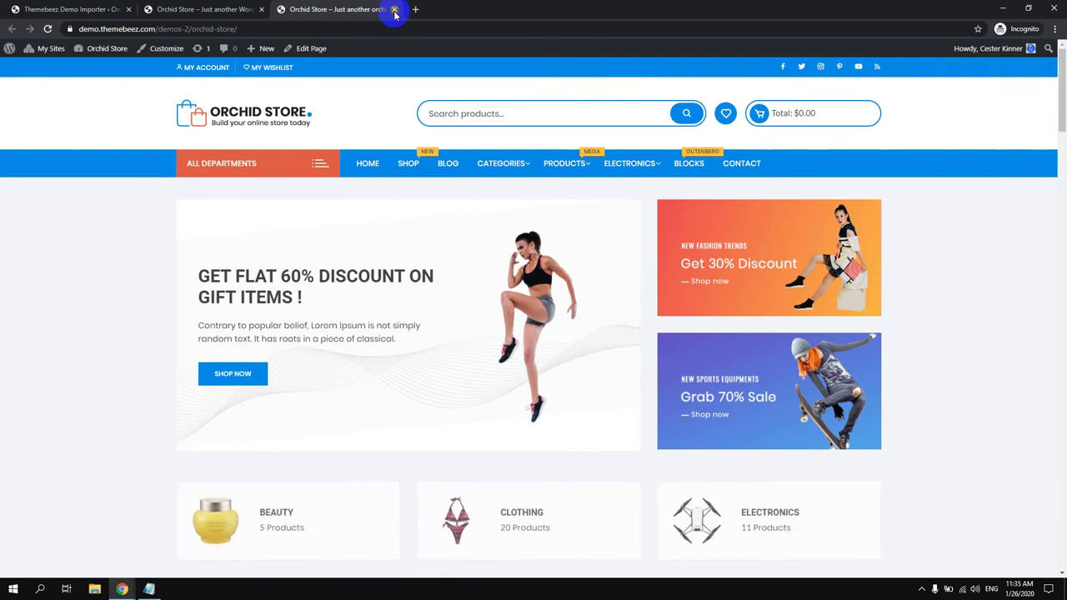
click(394, 9)
click(66, 10)
mouse_move(262, 402)
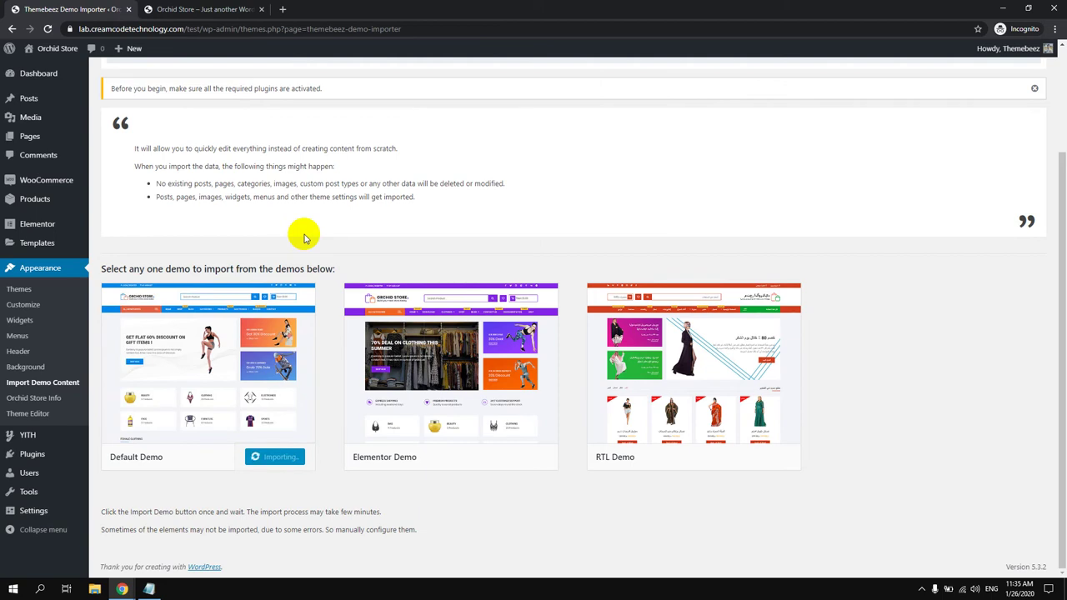
Switch to Notepad, delete the note about the demo import duration and minimize Notepad while the import runs.
key(alt+Tab)
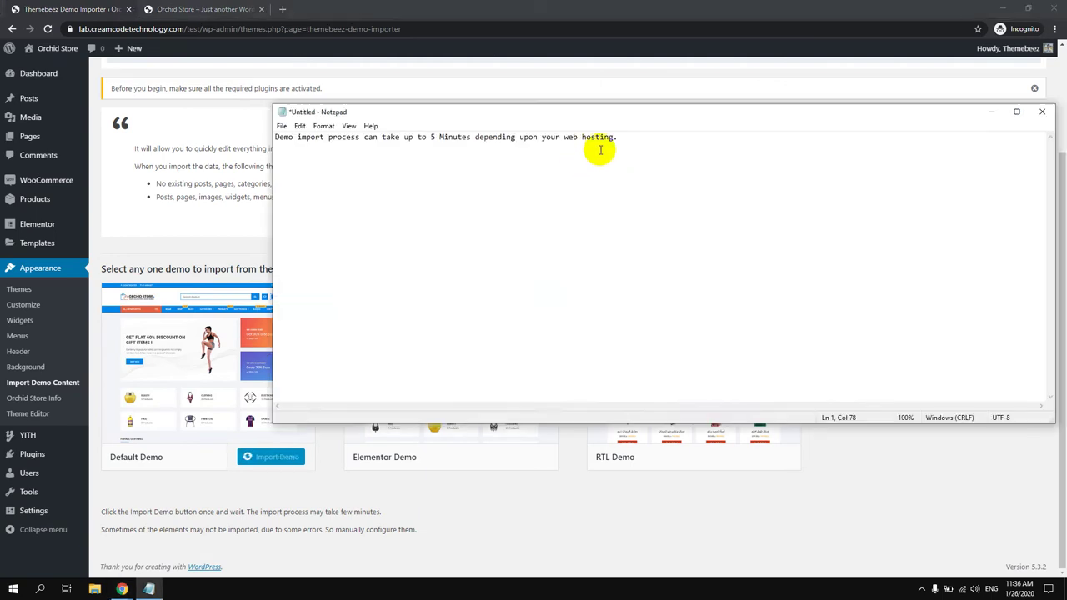
drag(623, 140, 342, 141)
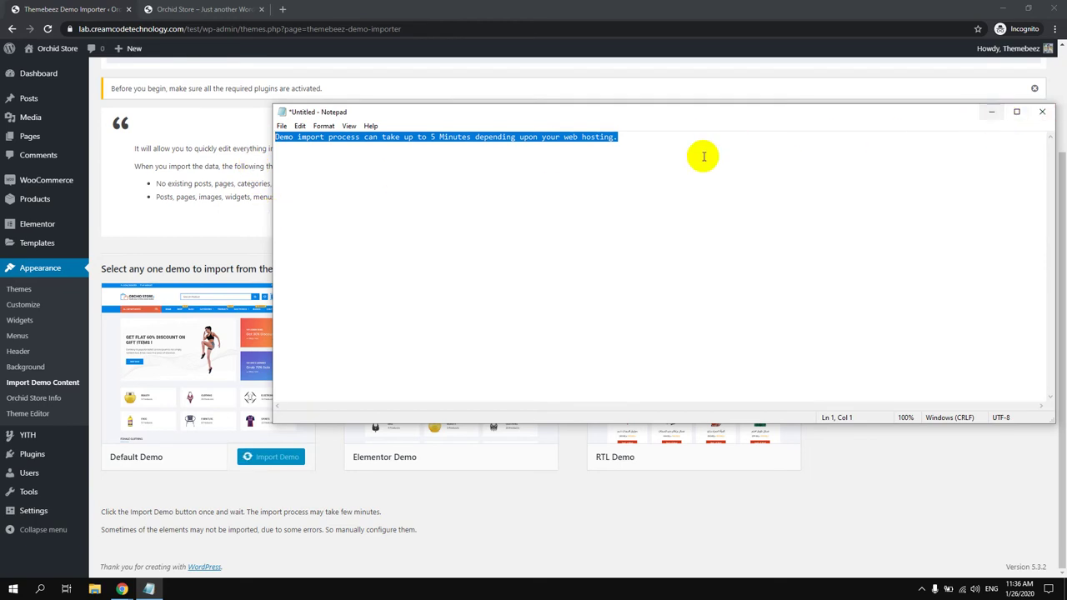
click(674, 145)
drag(675, 145, 275, 139)
mouse_move(27, 141)
key(Delete)
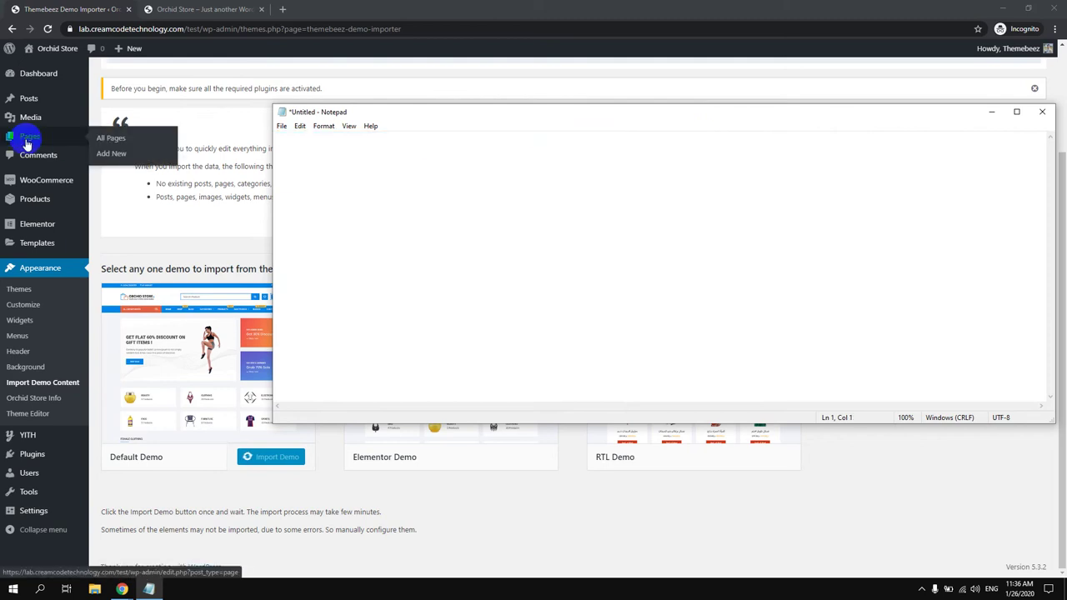
click(991, 111)
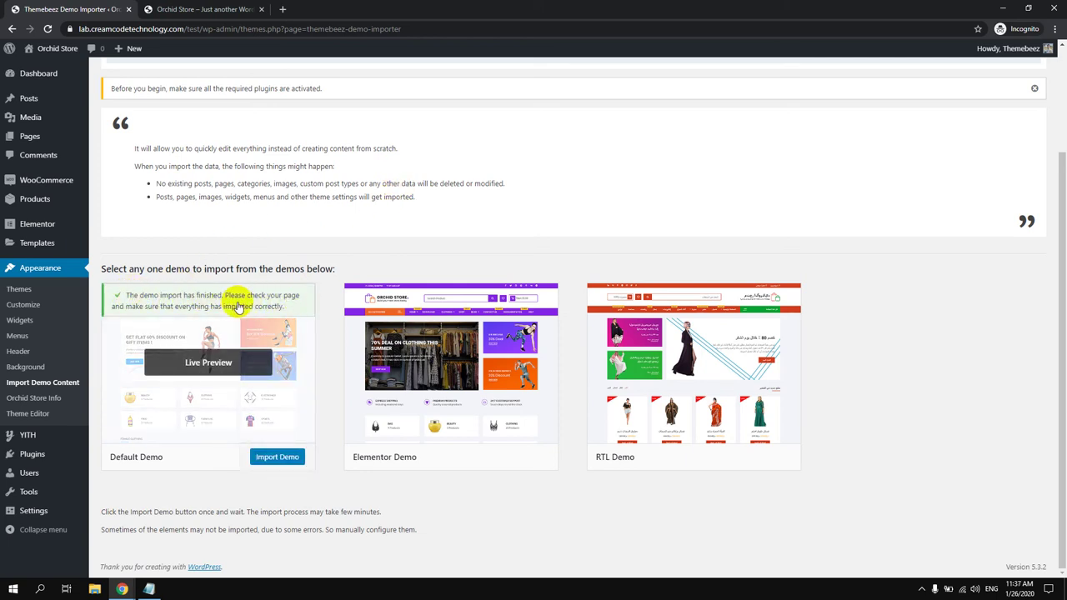
Return to the dashboard, close the old site tab, open the storefront in a new tab and look over the imported homepage.
click(29, 75)
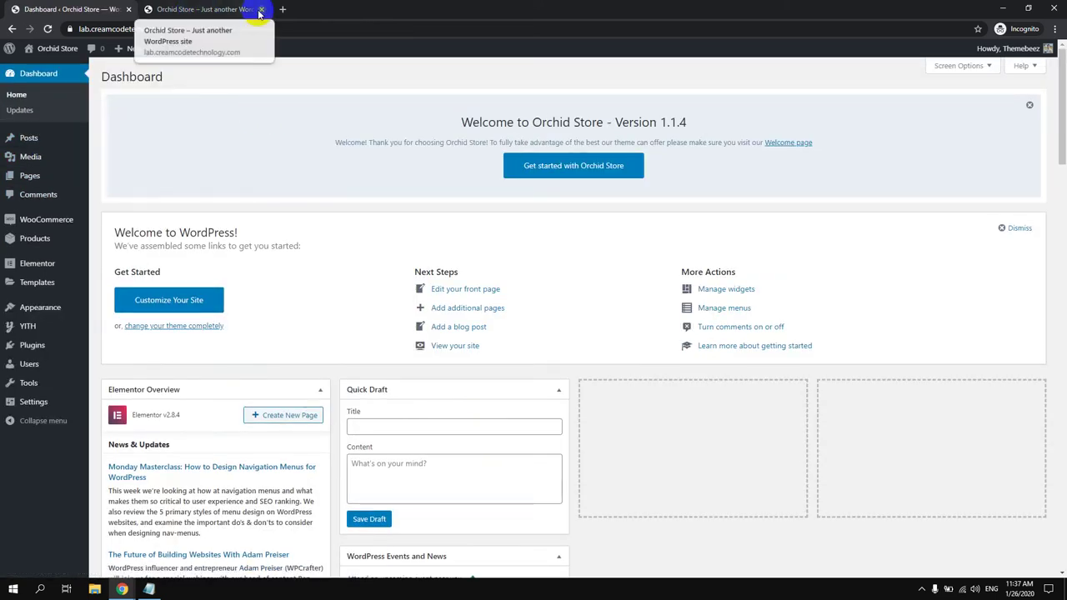
click(261, 9)
mouse_move(49, 65)
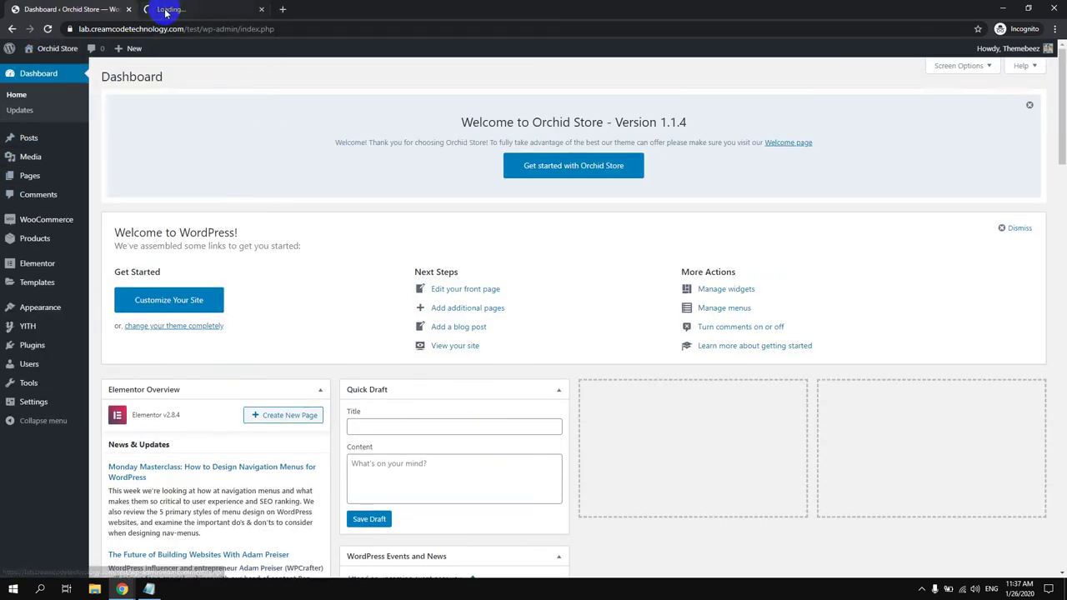
click(150, 9)
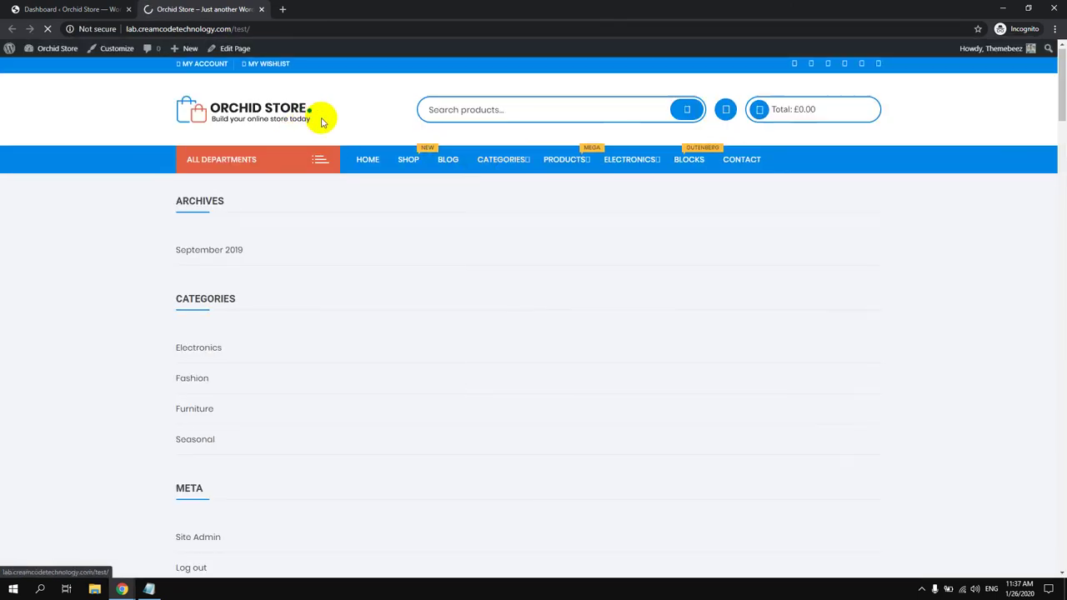
scroll(319, 116, down, 12)
scroll(325, 121, up, 11)
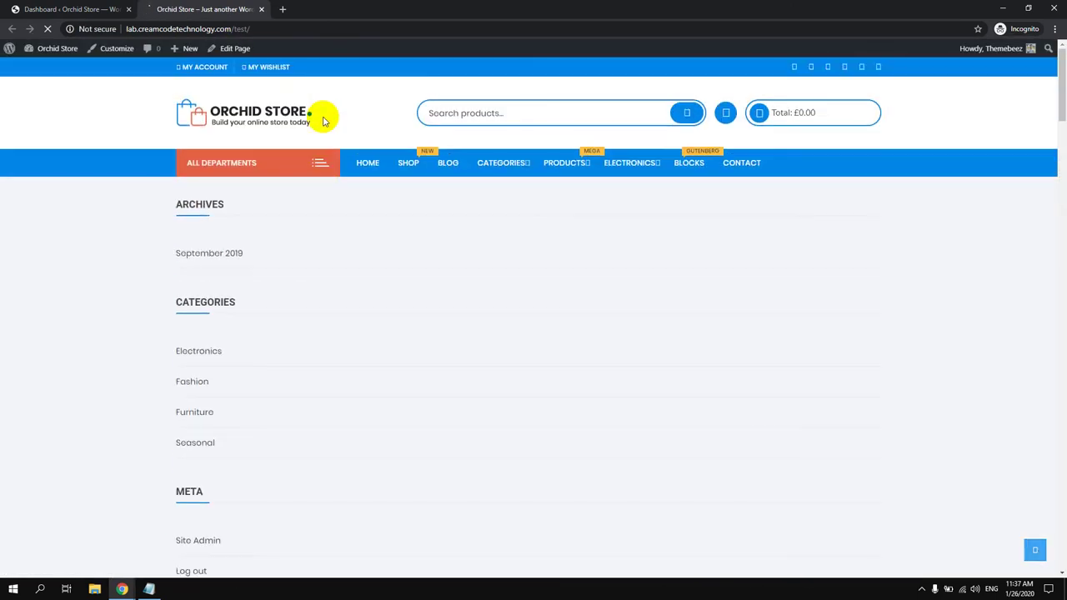
scroll(324, 119, down, 15)
scroll(318, 136, down, 15)
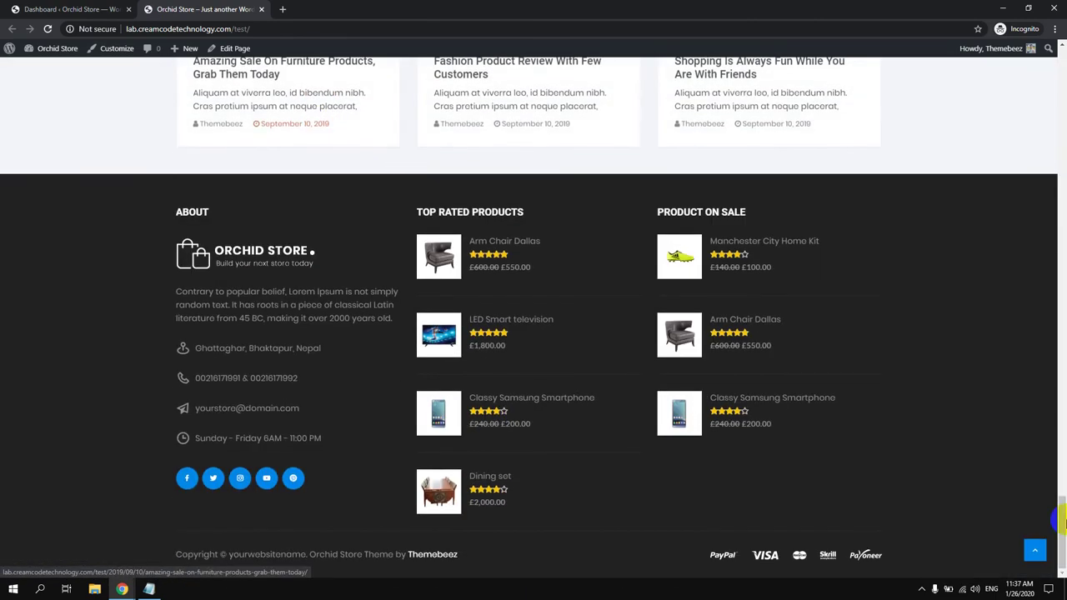
click(1035, 550)
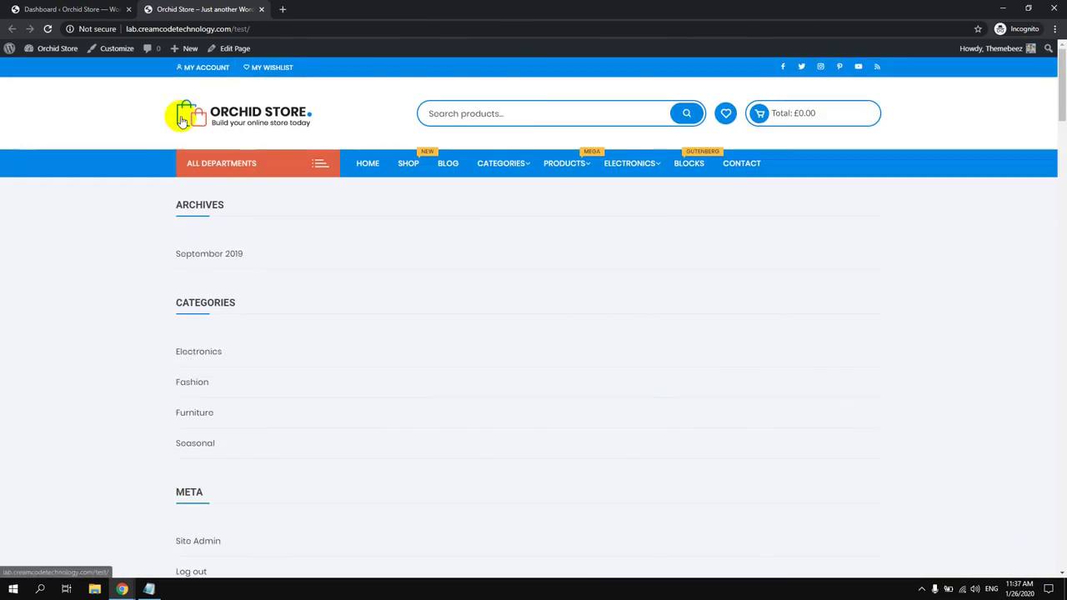
Permanently delete the Themebeez demo import log file log_file_2020-01-26__05-50-25.txt from the Media Library.
click(95, 8)
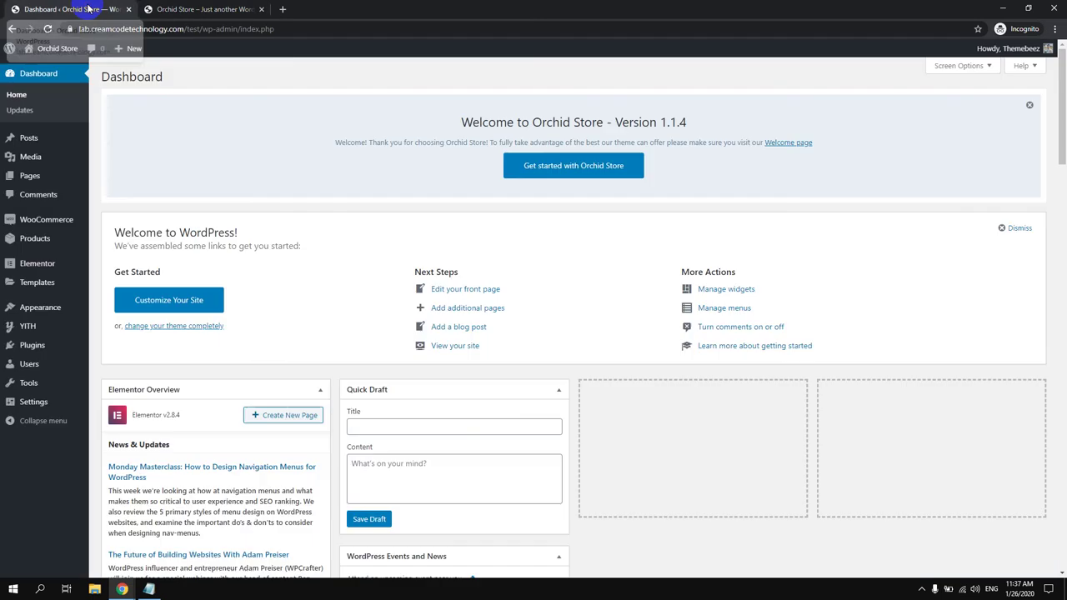
click(20, 158)
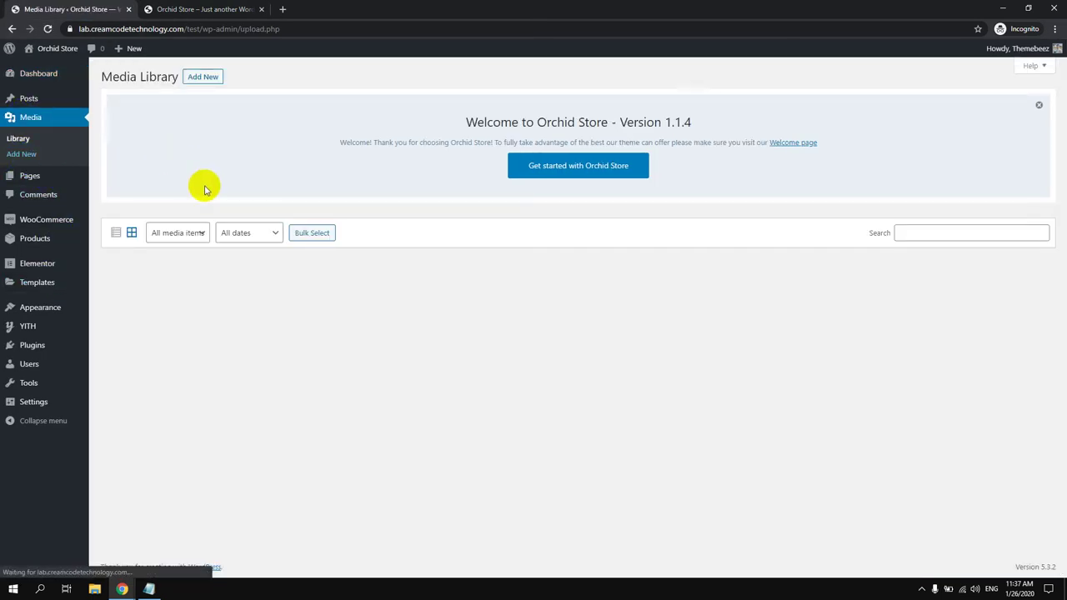
click(316, 305)
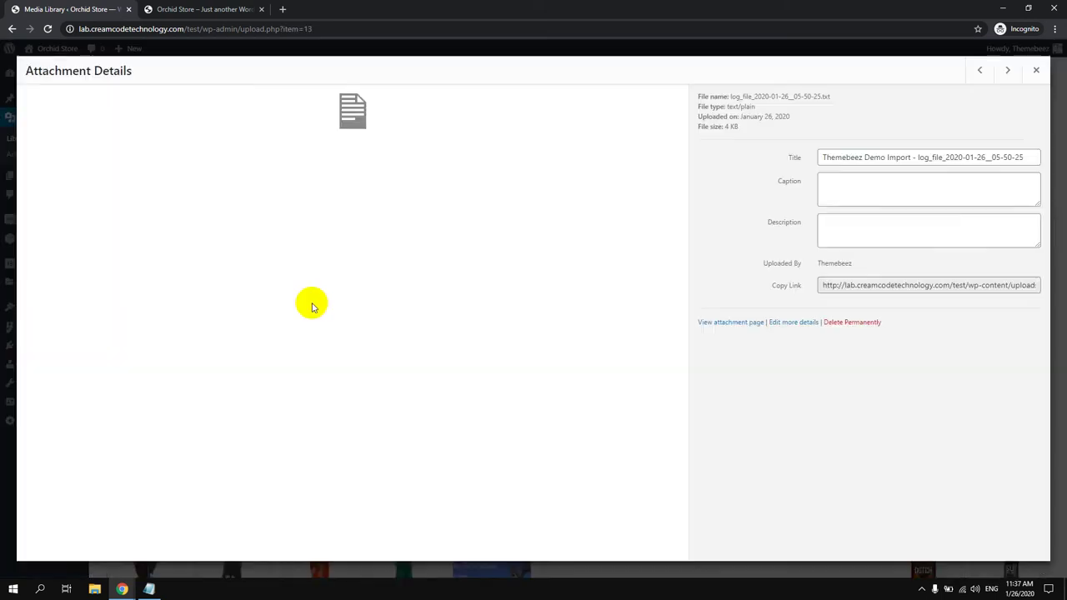
click(865, 322)
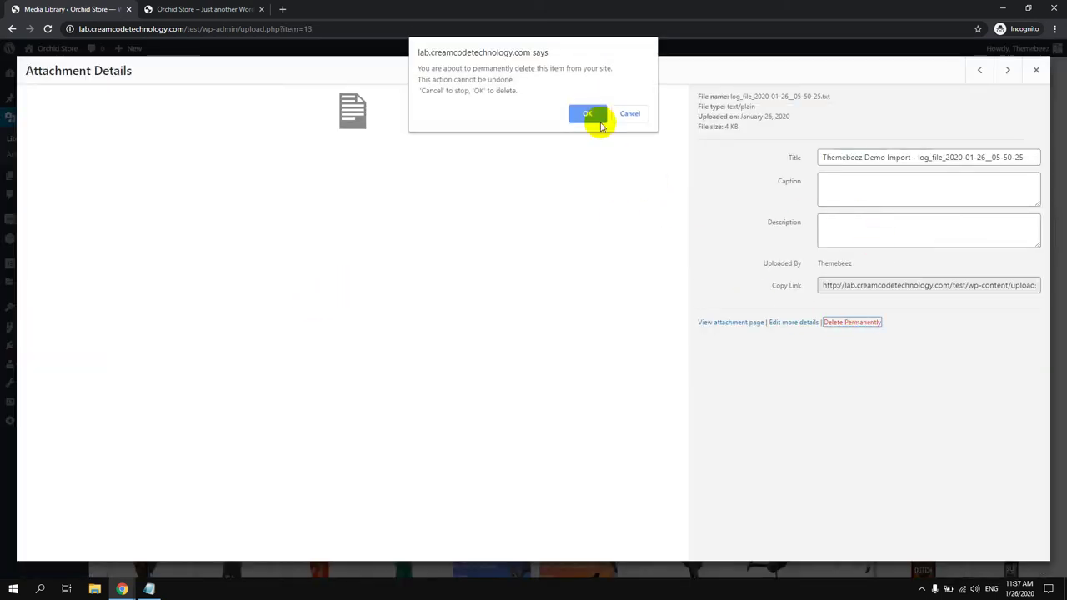
click(584, 112)
Delete the Archives, Categories and Meta widgets from the Frontpage Widget Area and collapse the area.
mouse_move(45, 314)
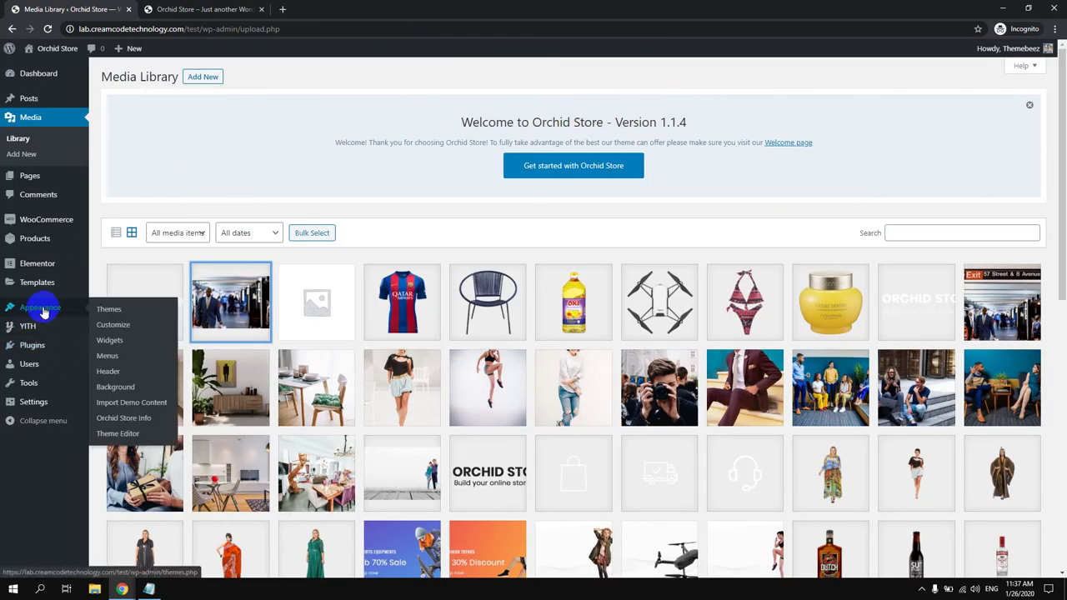
click(114, 343)
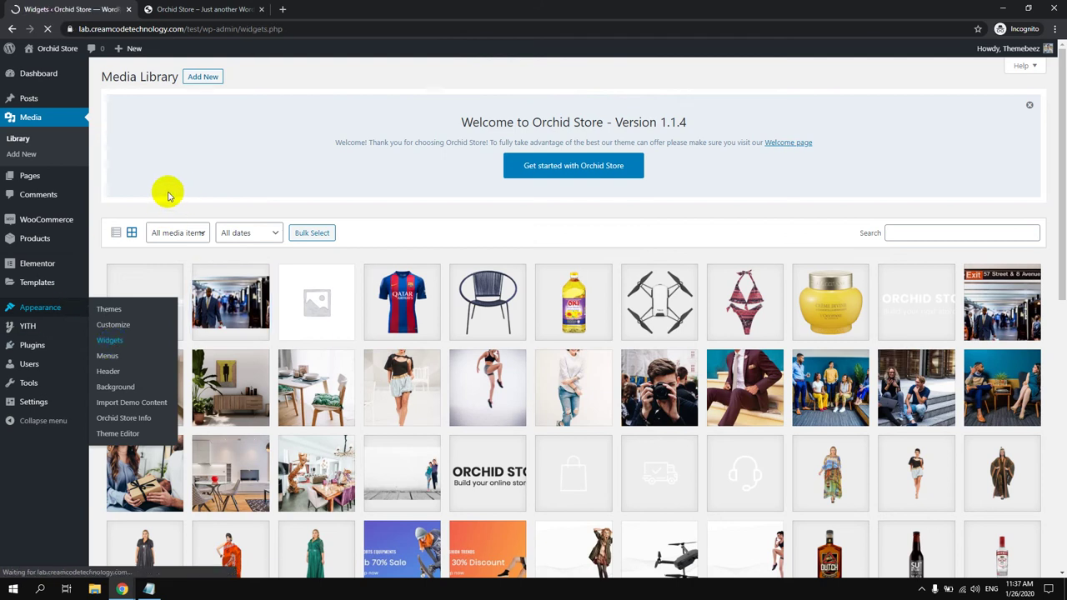
click(551, 232)
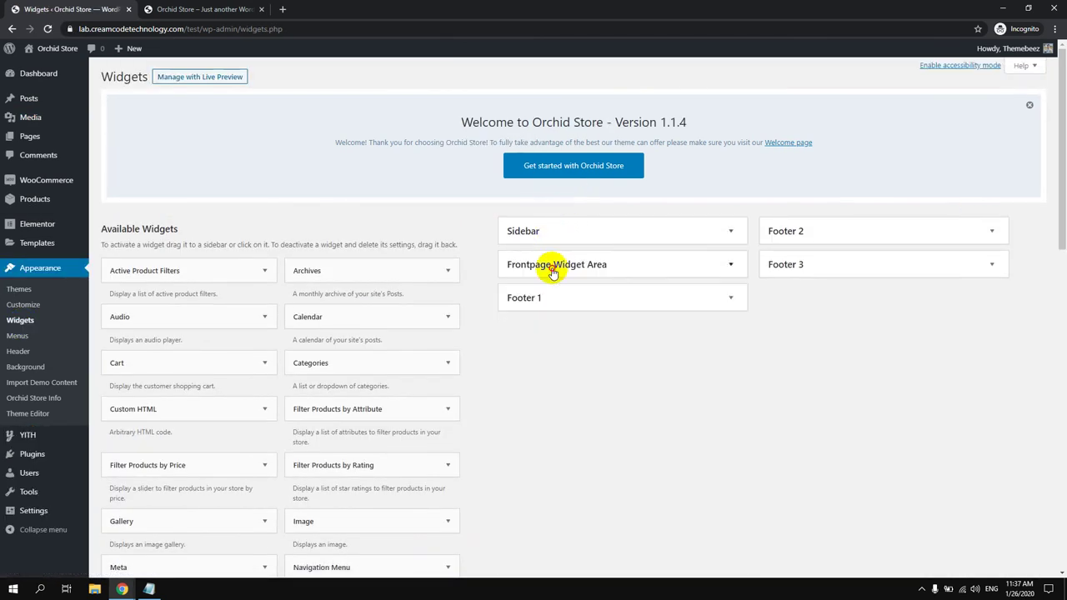
click(552, 272)
scroll(680, 193, down, 2)
click(730, 200)
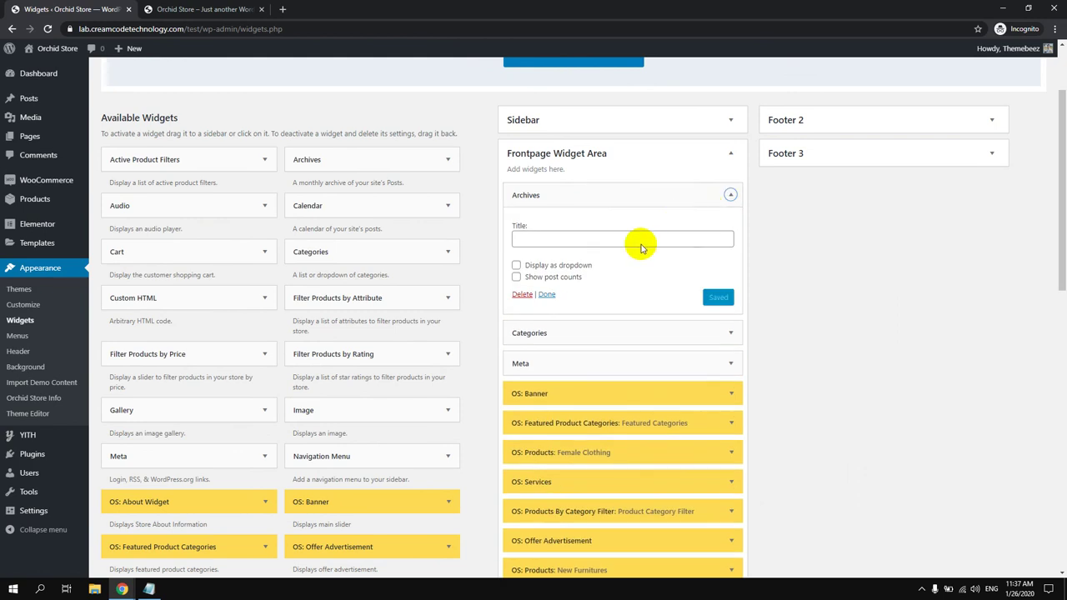
click(726, 198)
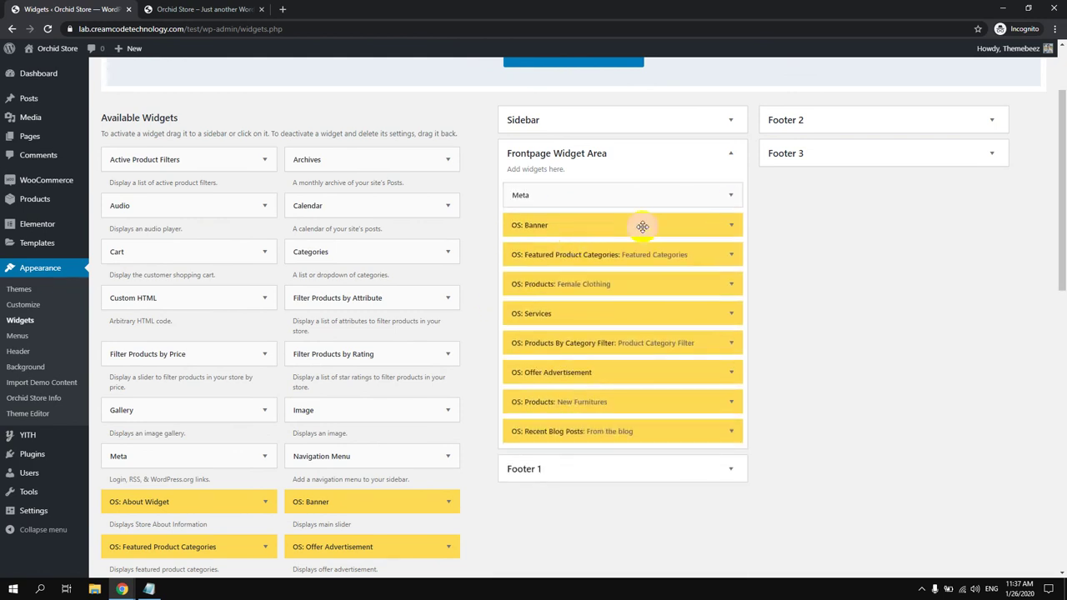
click(729, 196)
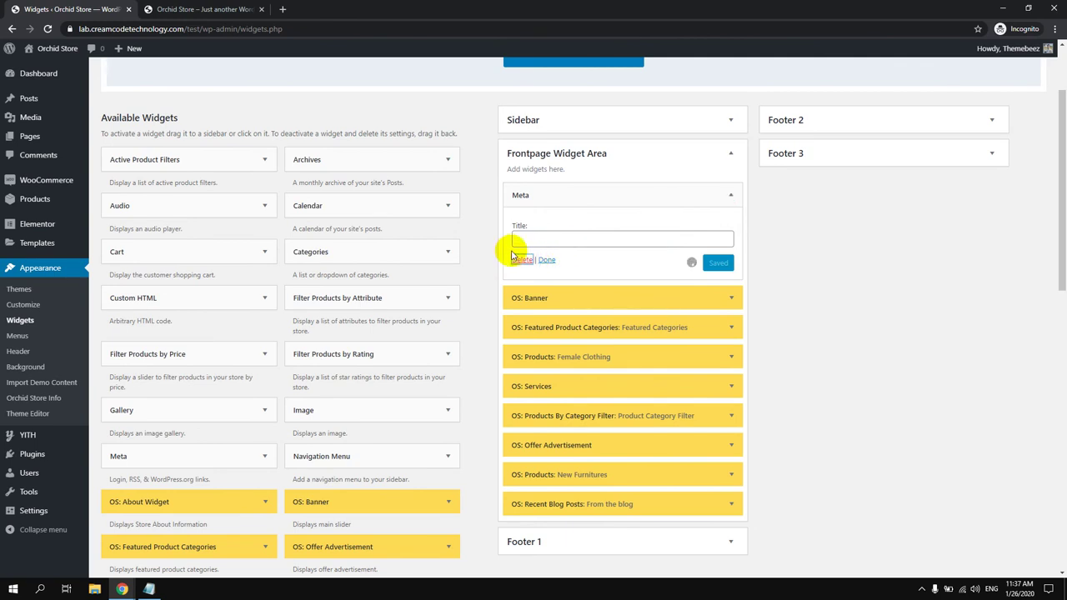
click(729, 154)
click(714, 160)
click(631, 155)
click(632, 156)
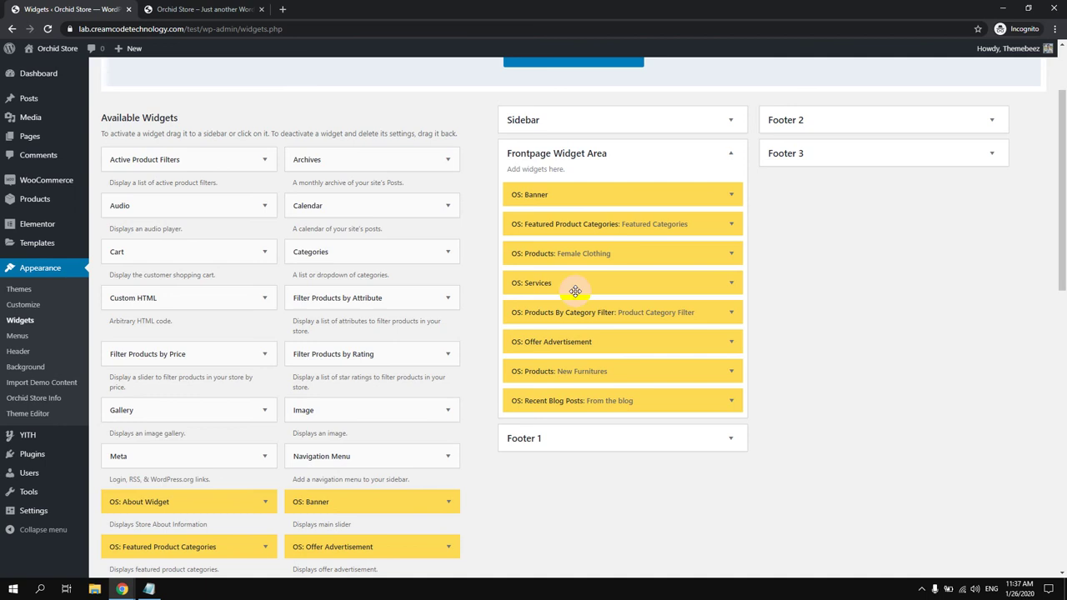
click(550, 156)
Check the widgets in the Sidebar and Footer 1, 2 and 3 areas and look through the available OS widgets.
click(548, 119)
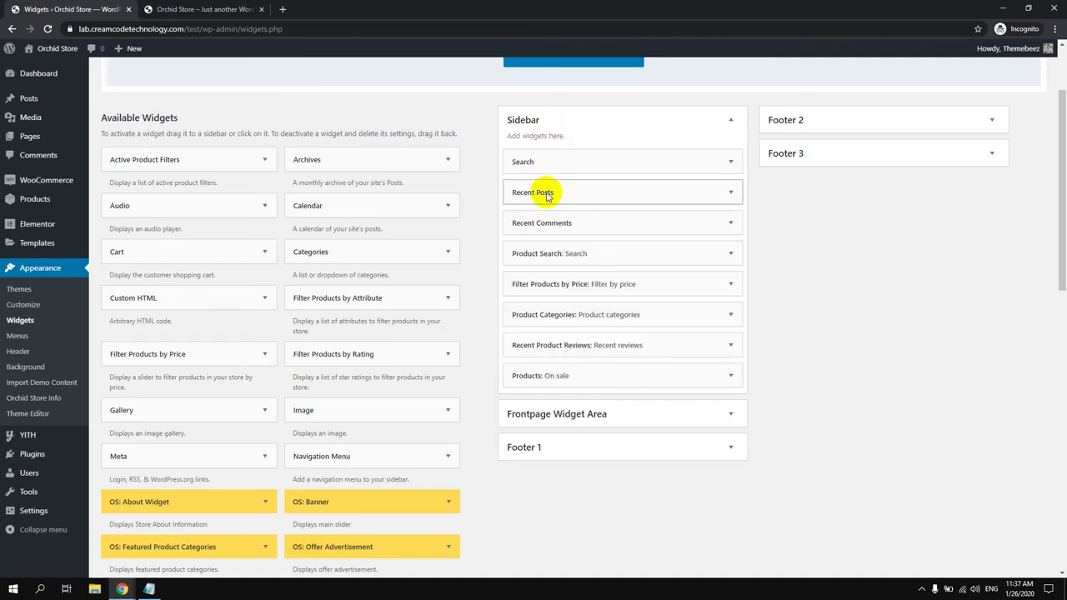
click(557, 121)
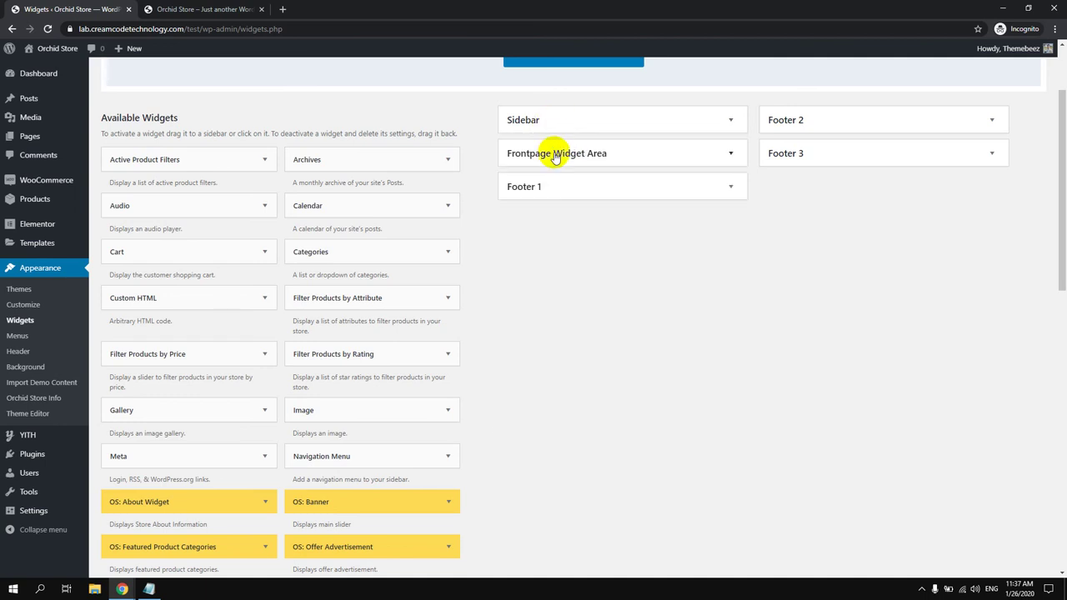
click(546, 190)
click(542, 192)
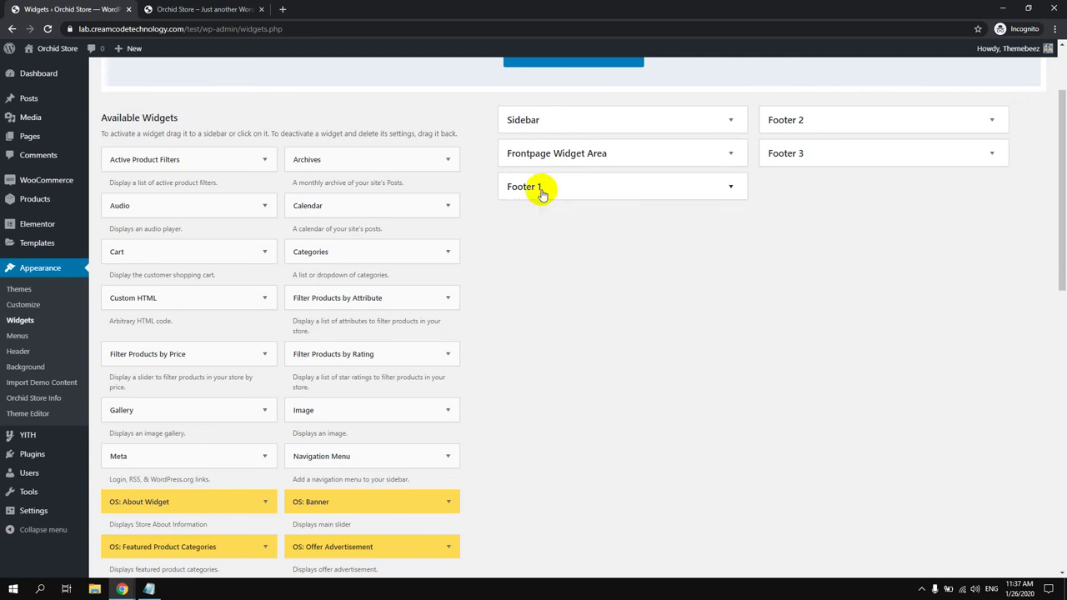
click(833, 121)
click(833, 122)
click(821, 158)
click(821, 158)
scroll(207, 197, down, 3)
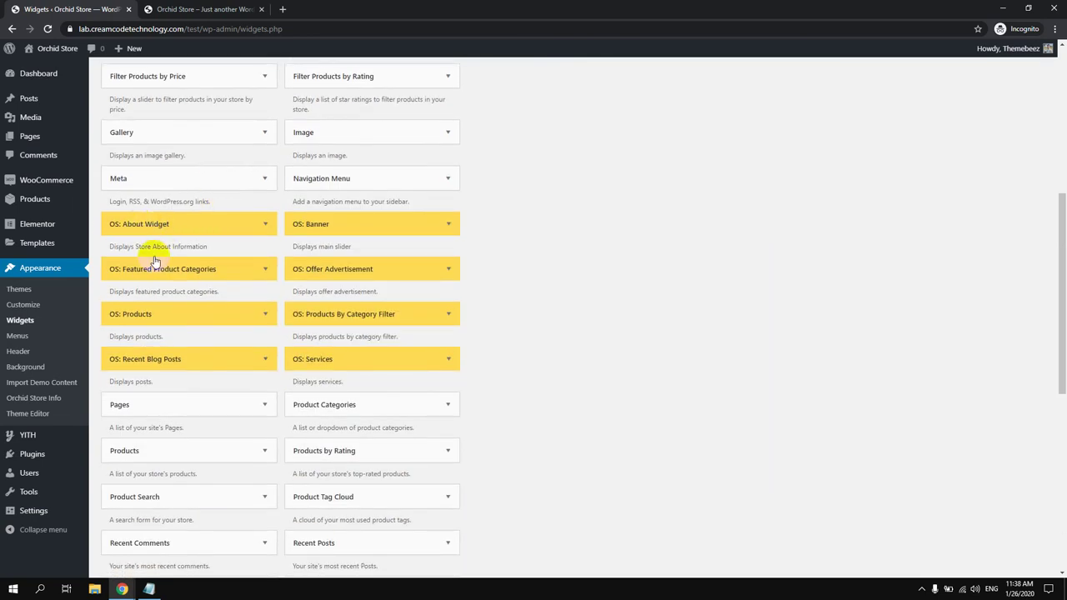
scroll(263, 252, down, 3)
scroll(262, 250, up, 7)
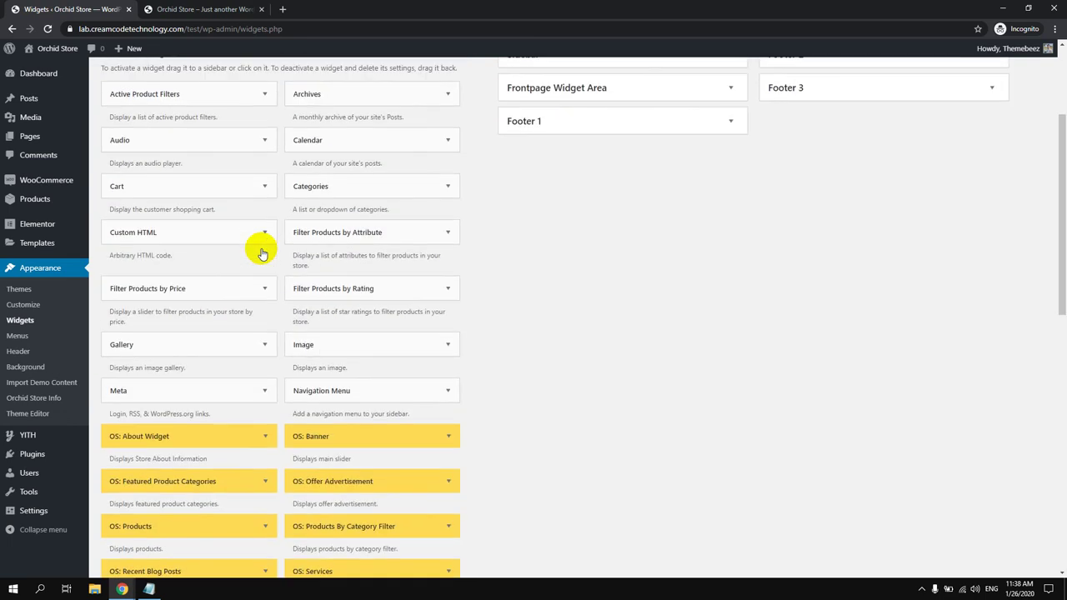
Reload the storefront homepage and look it over from the banner down to the footer.
click(156, 7)
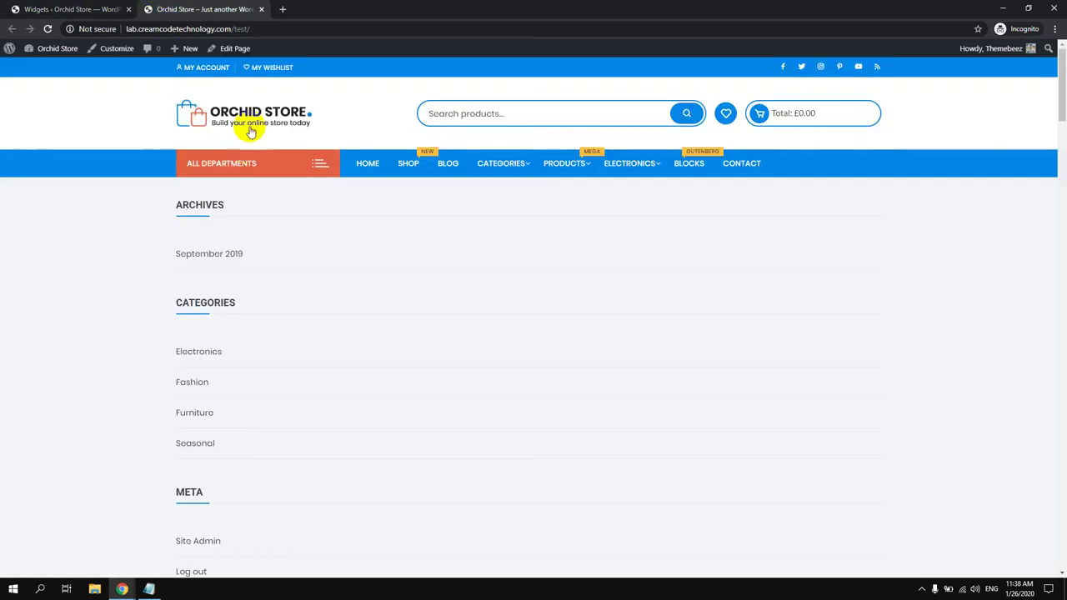
key(F5)
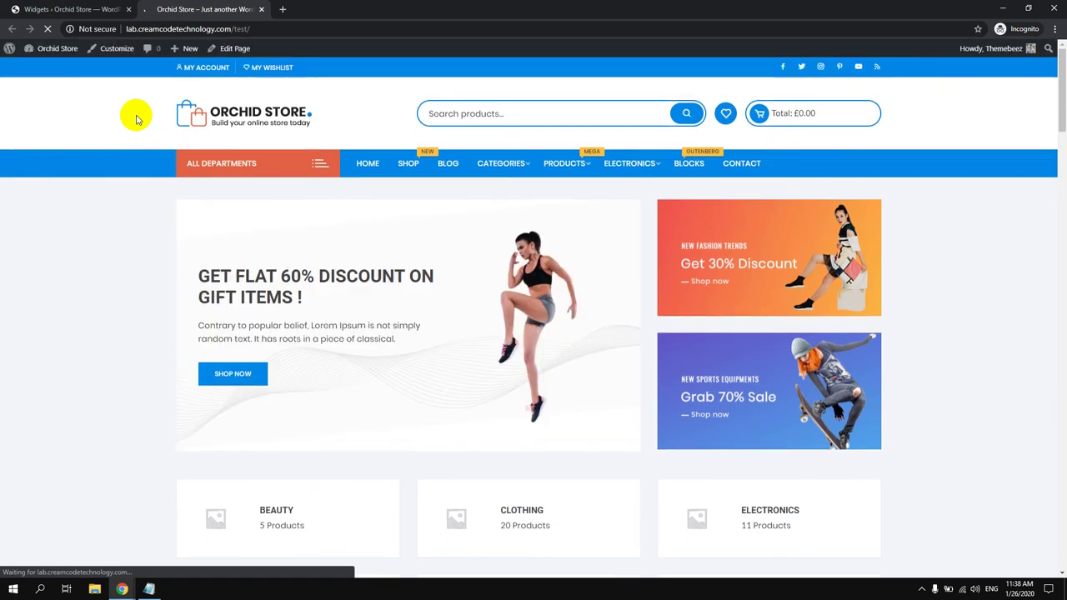
scroll(128, 116, down, 3)
scroll(128, 115, down, 20)
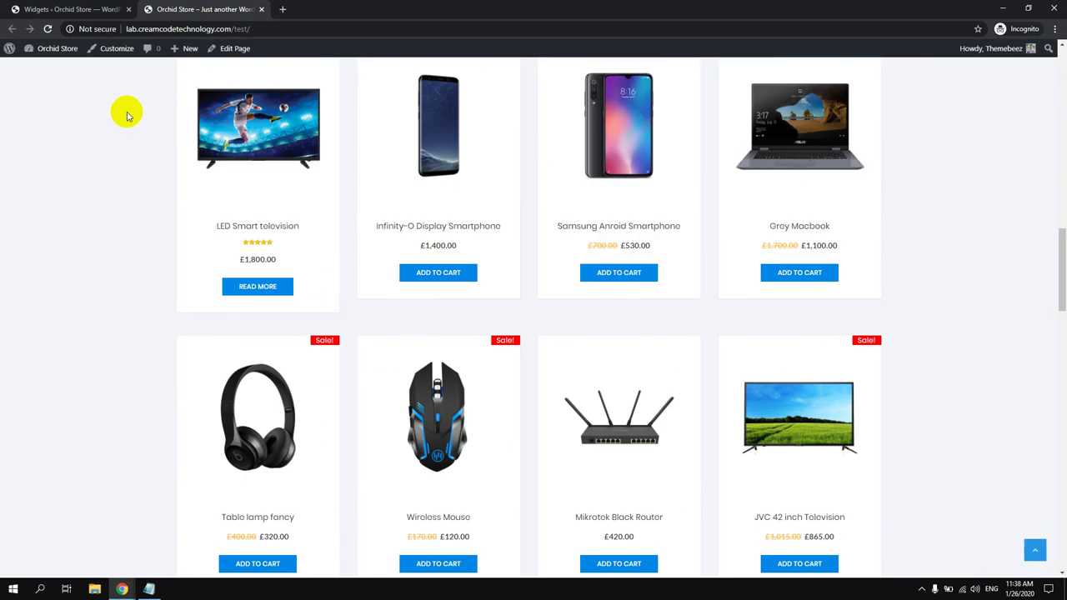
scroll(128, 116, down, 5)
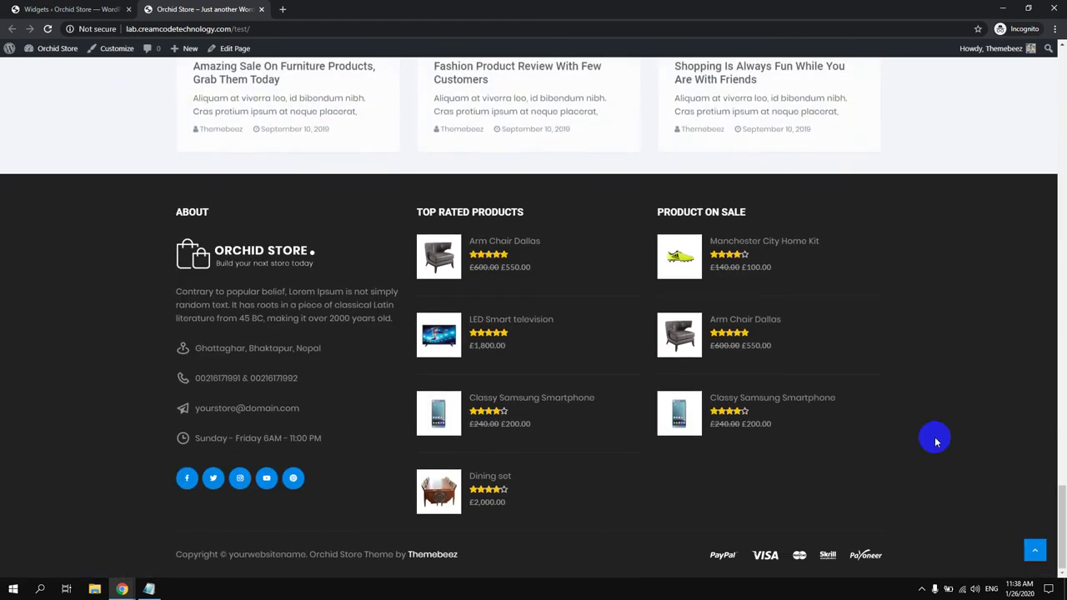
click(1035, 551)
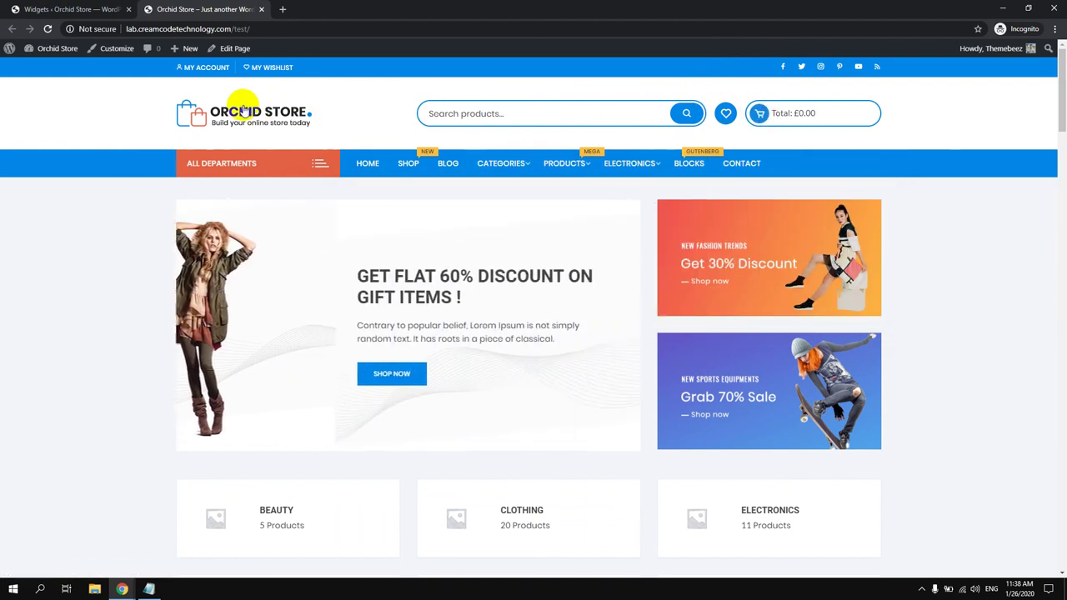
Open the storefront's /test/shop address and look over the product listing and sidebar.
click(121, 7)
click(189, 9)
click(267, 29)
click(310, 29)
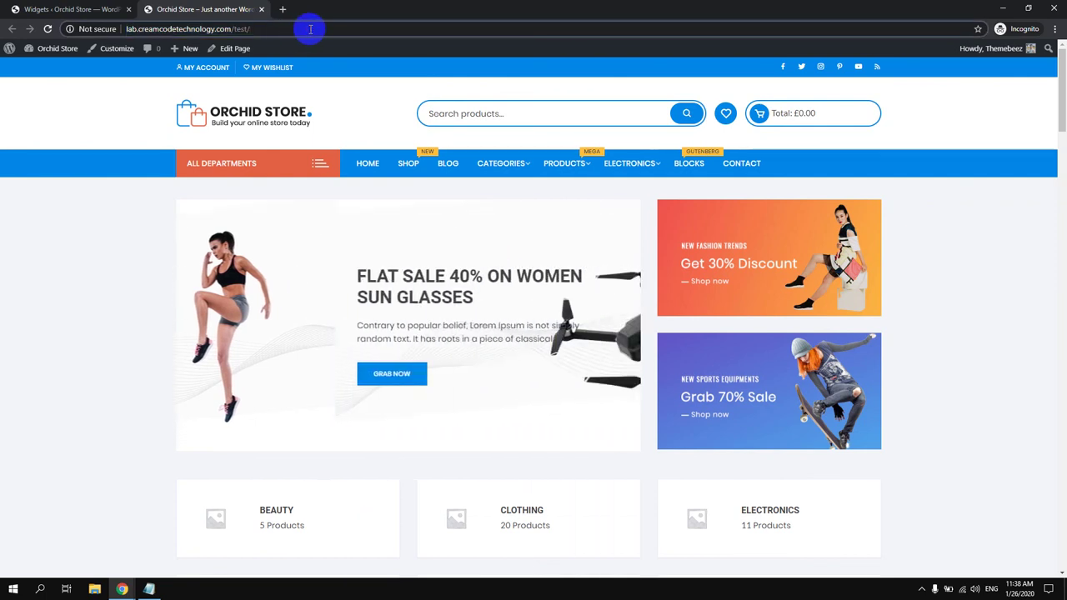
text(shop)
key(Return)
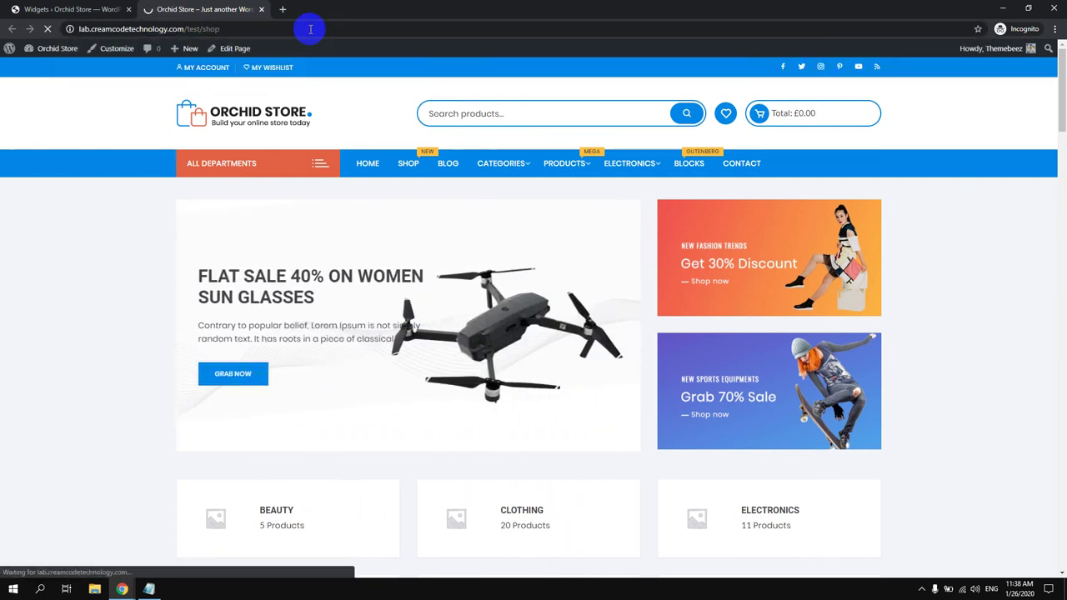
scroll(121, 158, down, 2)
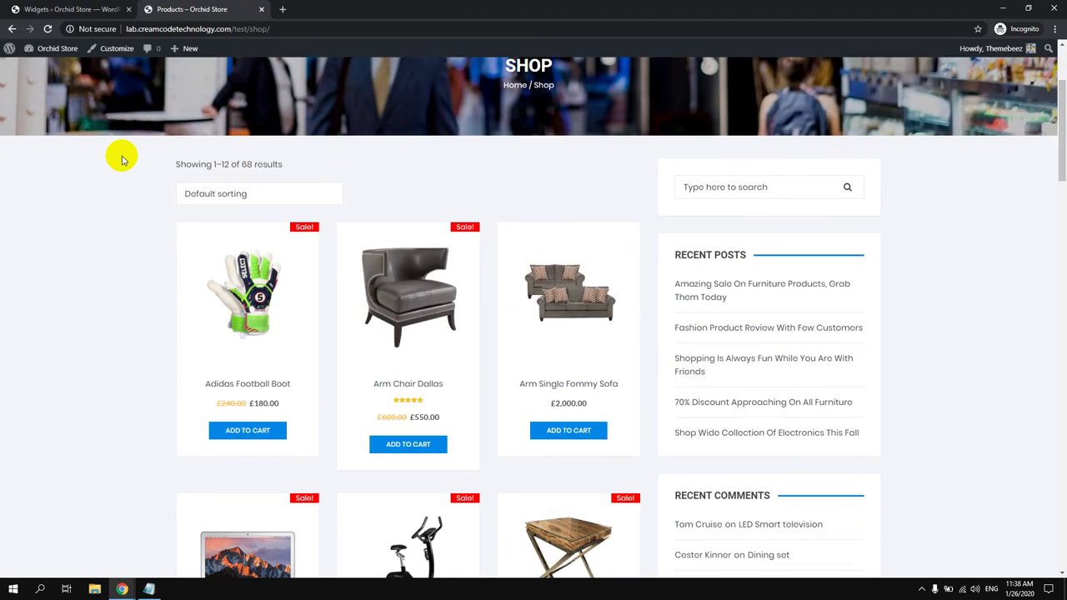